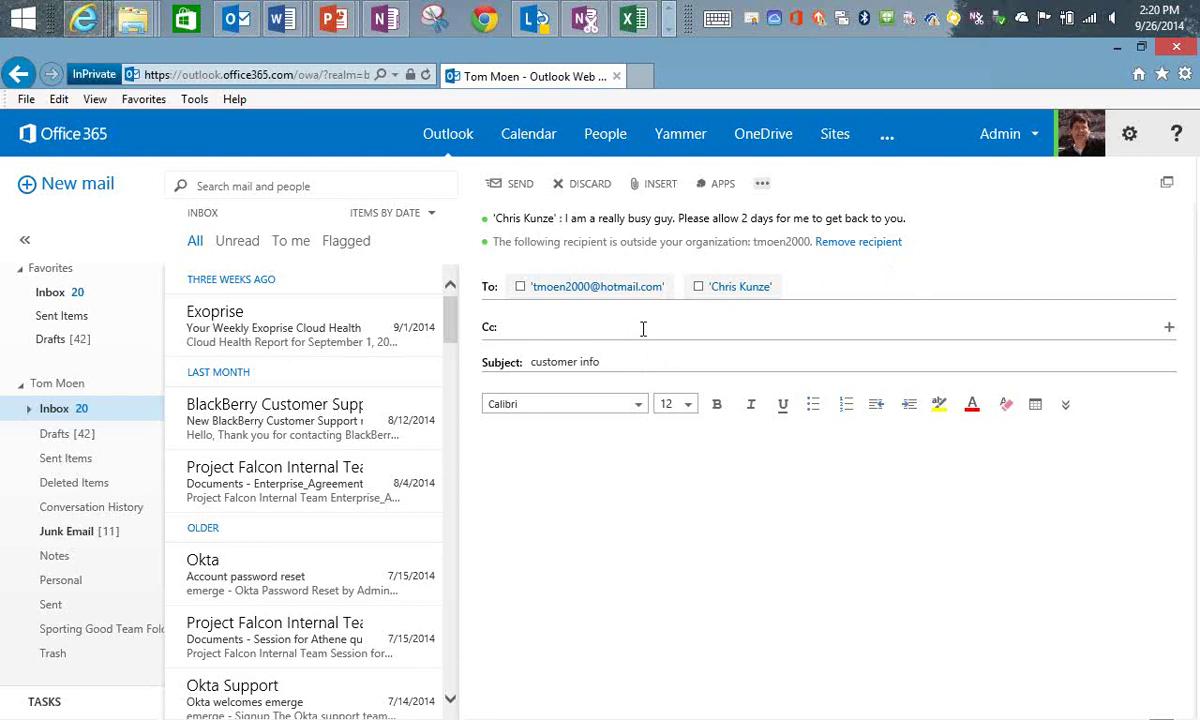
# Attach the Project Falcon Customer Data workbook from the Demo Files folder to the "customer info" message.
pyautogui.click(657, 184)
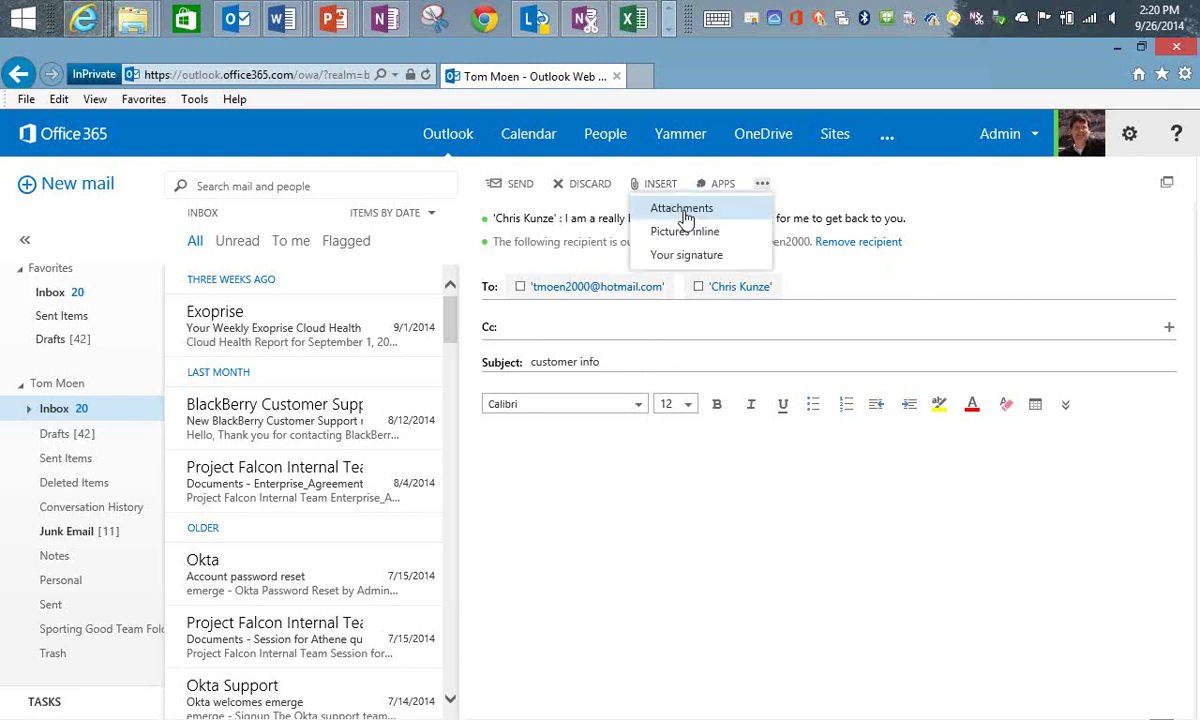
pyautogui.click(684, 210)
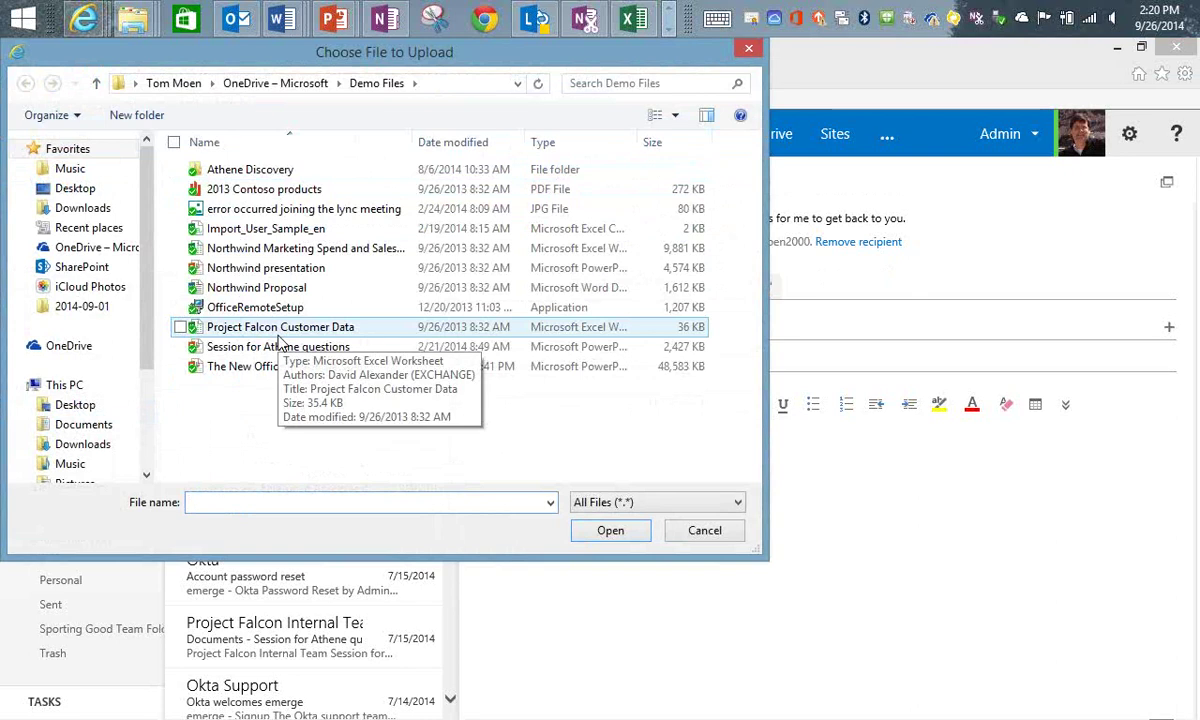
pyautogui.click(278, 335)
pyautogui.doubleClick(278, 335)
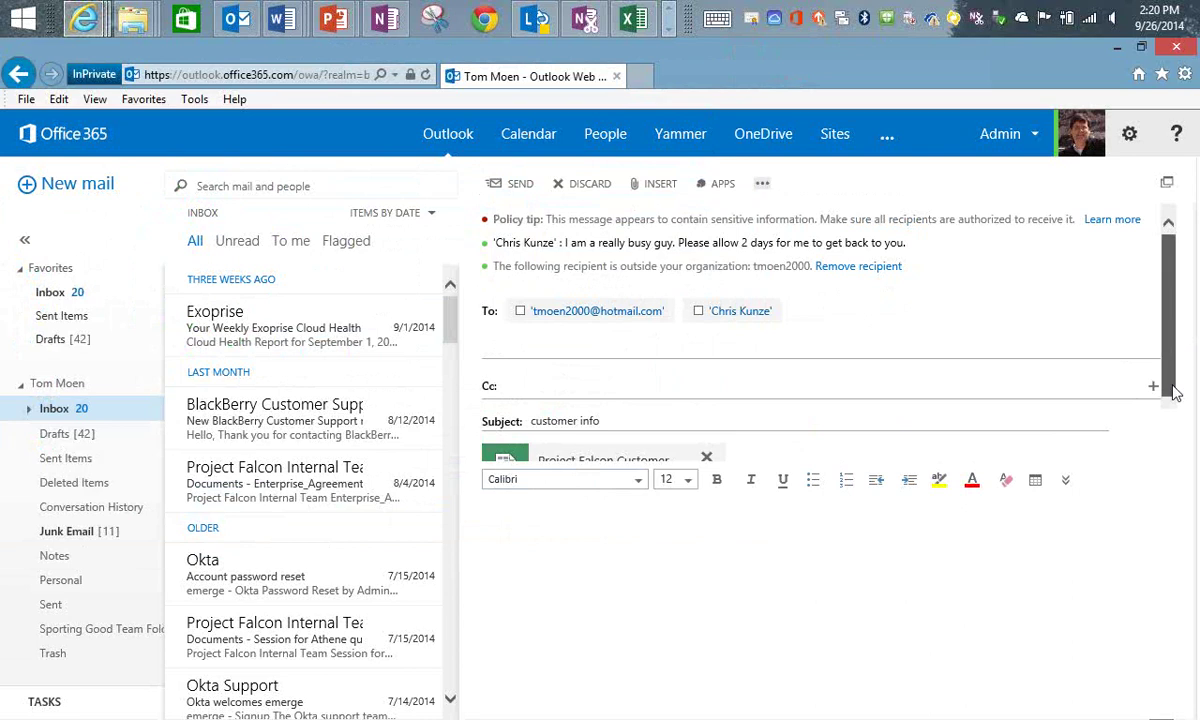
# Look over the attached workbook's entry and the policy tip in the message header.
pyautogui.scroll(-1, 1175, 393)
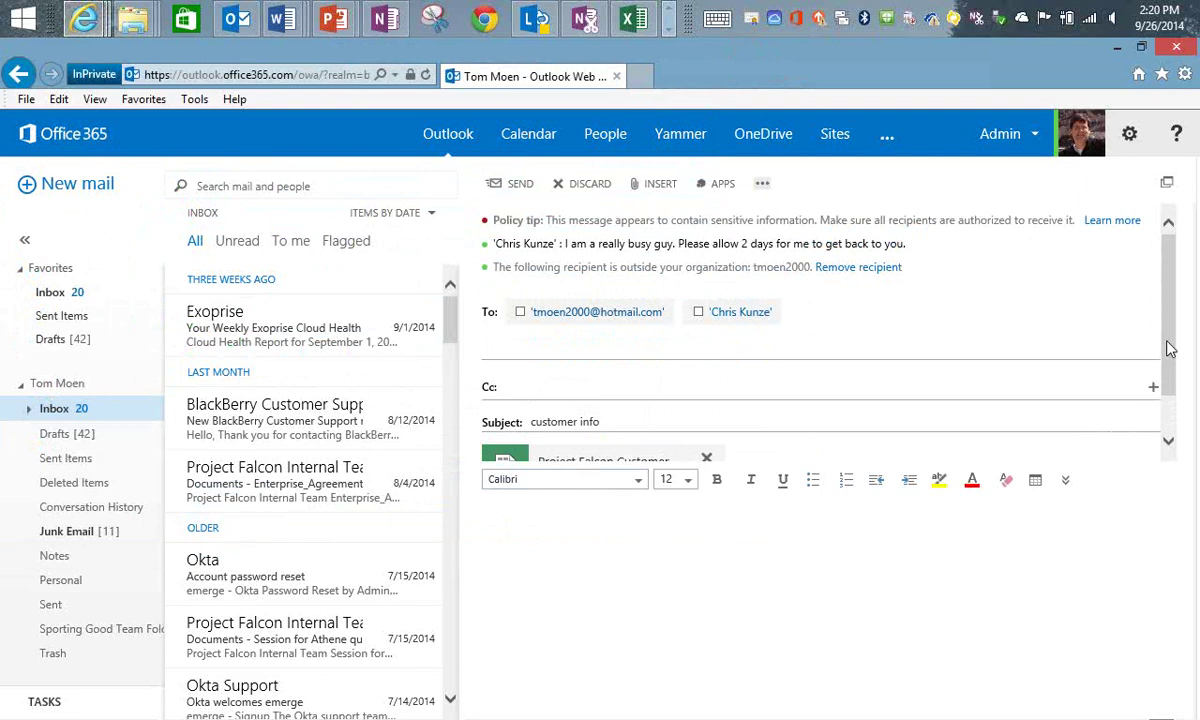
pyautogui.click(1168, 440)
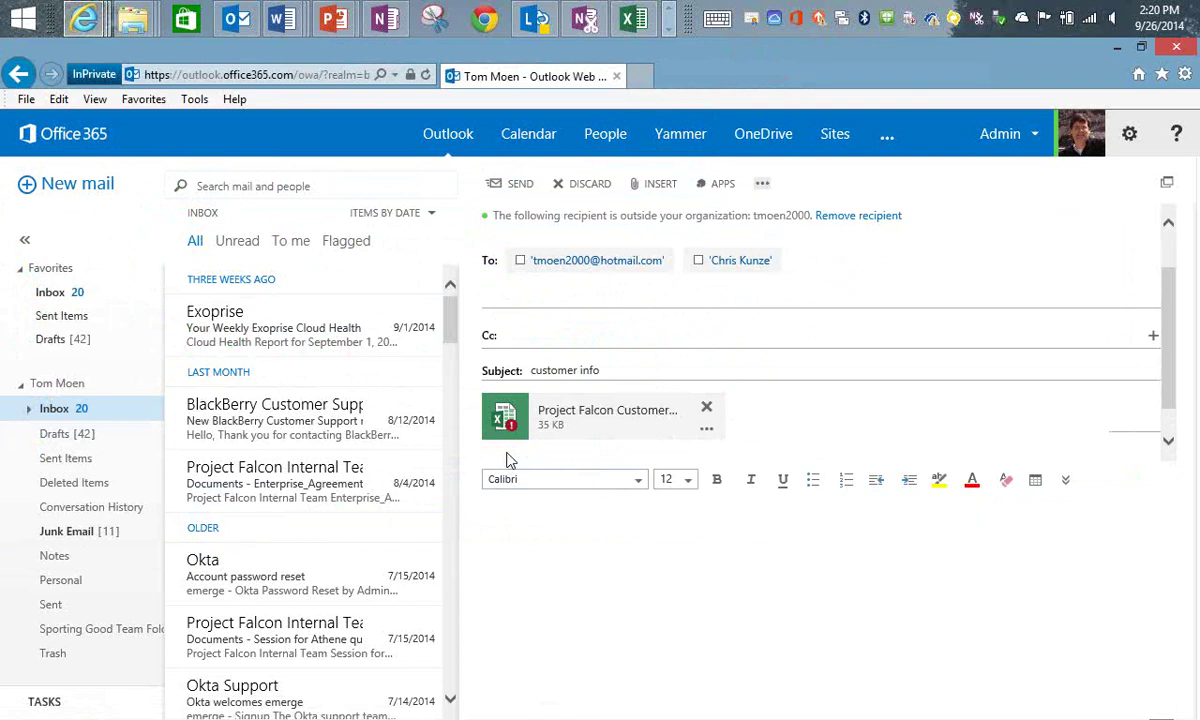
pyautogui.click(1168, 252)
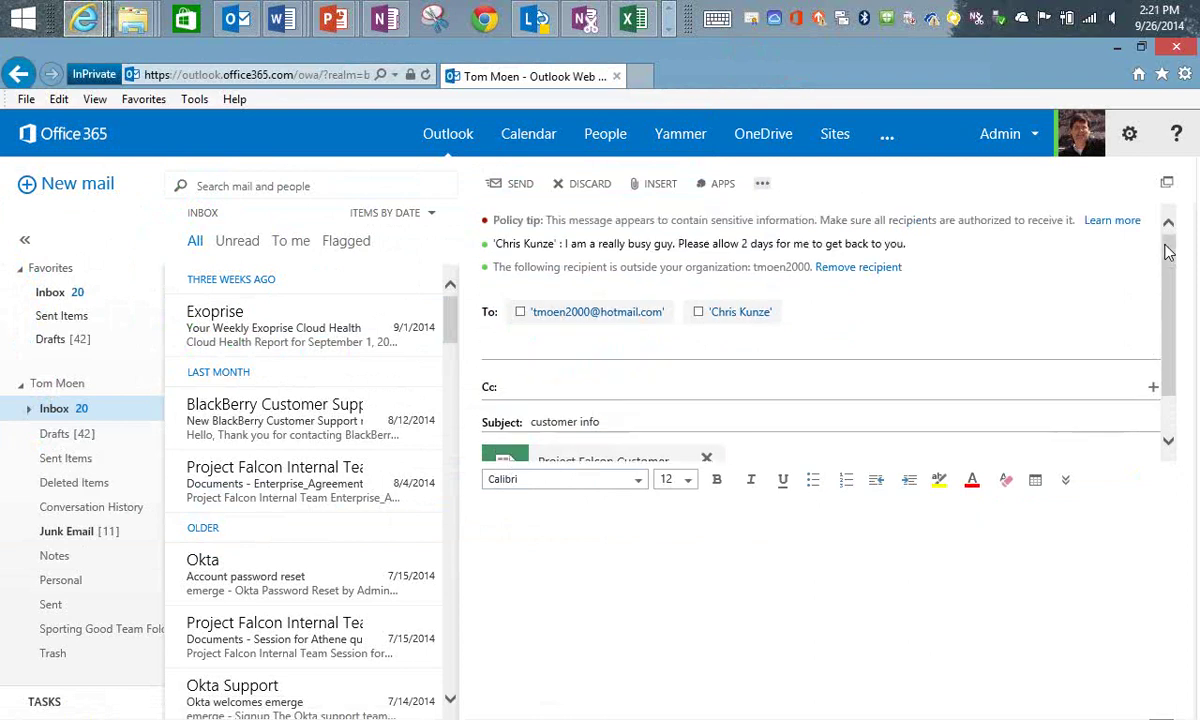
pyautogui.click(1168, 252)
# View the policy tip's details about sensitive information and remove the external recipient from the message.
pyautogui.click(1113, 228)
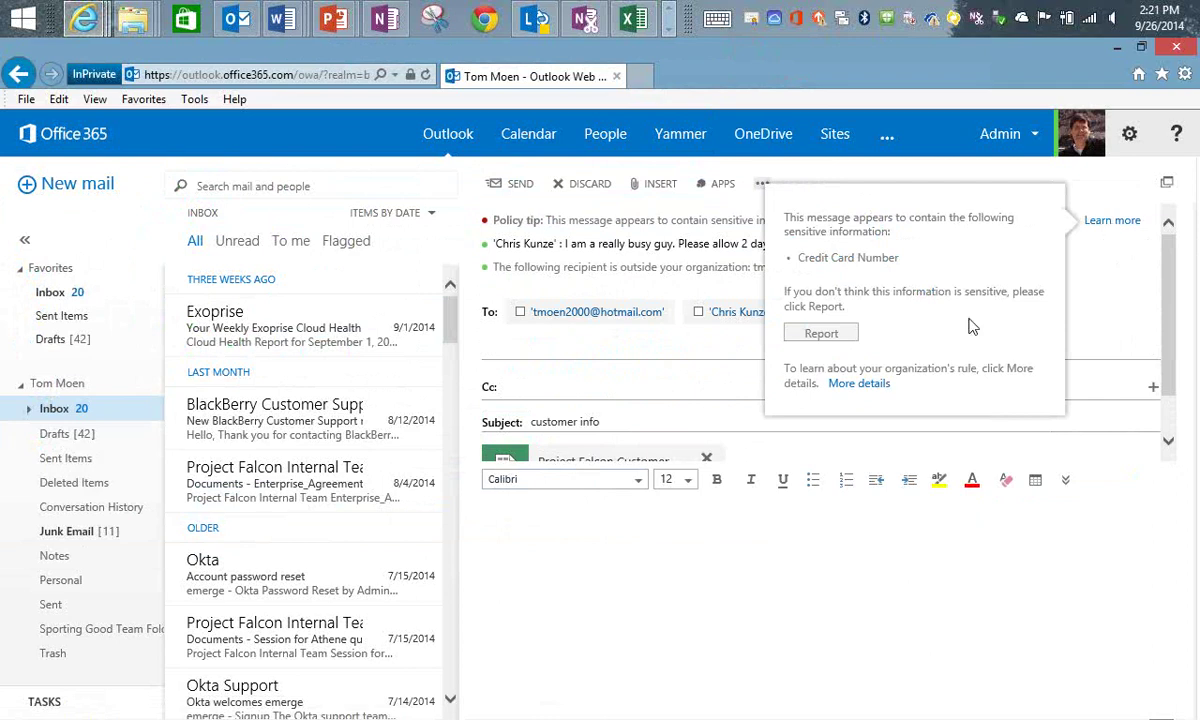
pyautogui.click(846, 333)
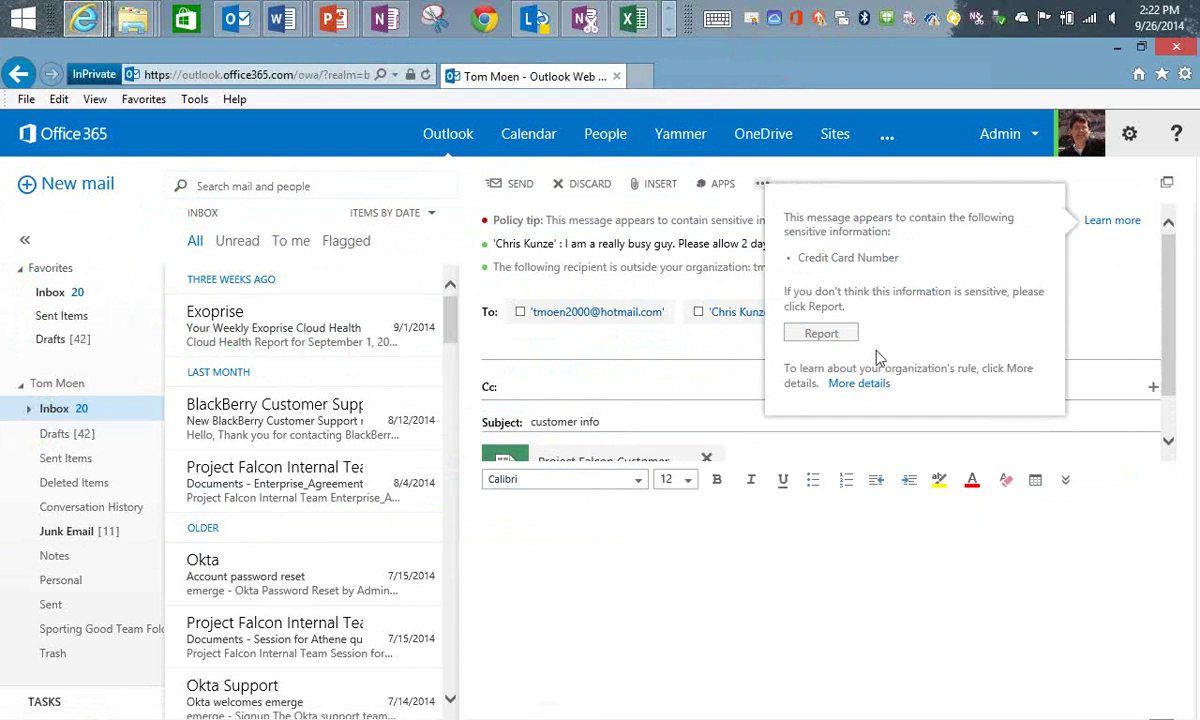
pyautogui.click(980, 573)
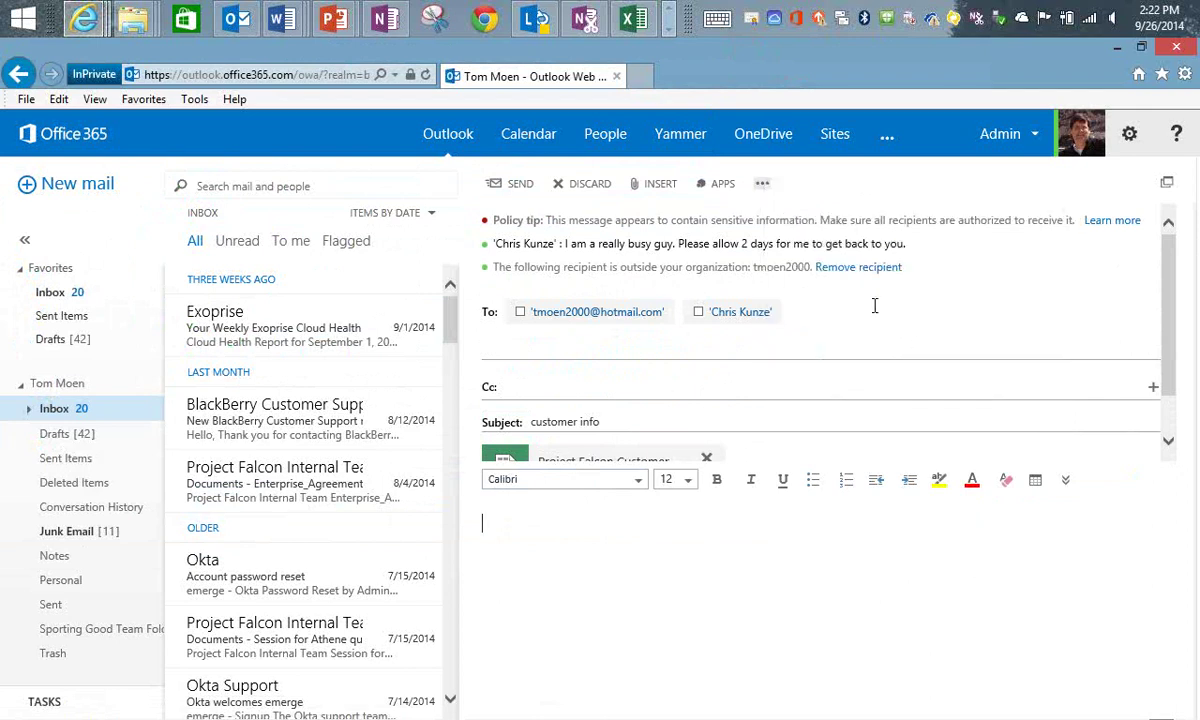
pyautogui.click(840, 268)
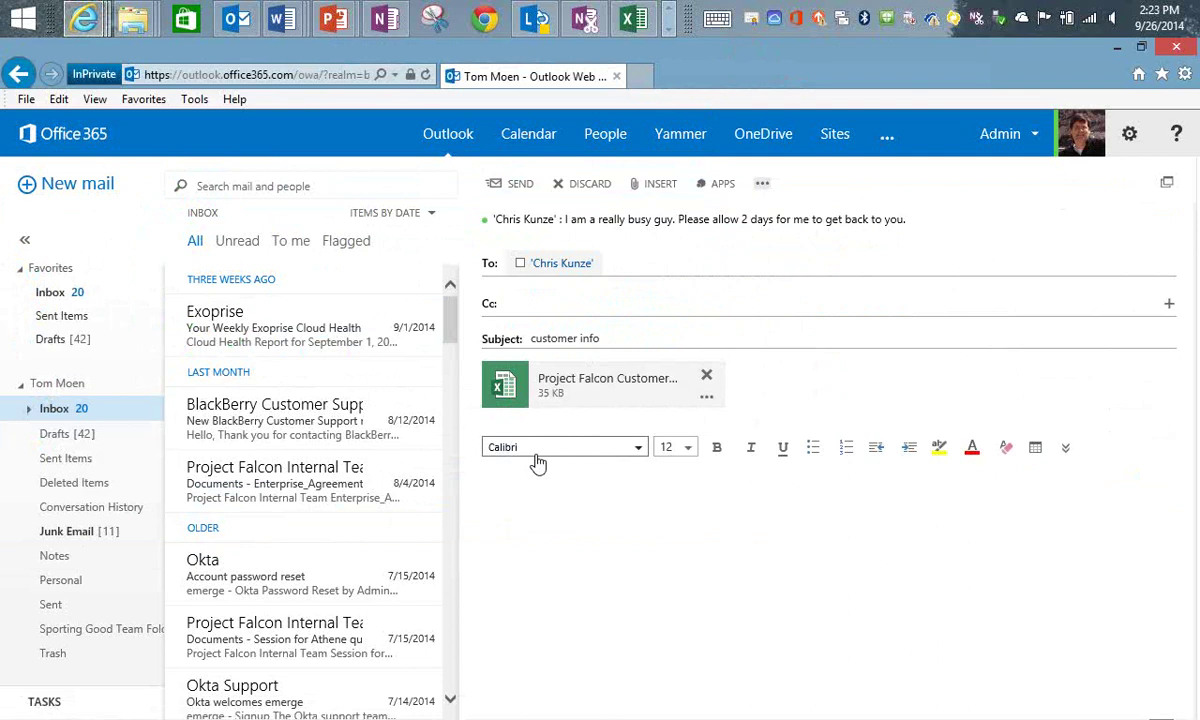
# Open the data loss prevention policies under compliance management in the Exchange admin center.
pyautogui.click(1010, 147)
pyautogui.click(938, 214)
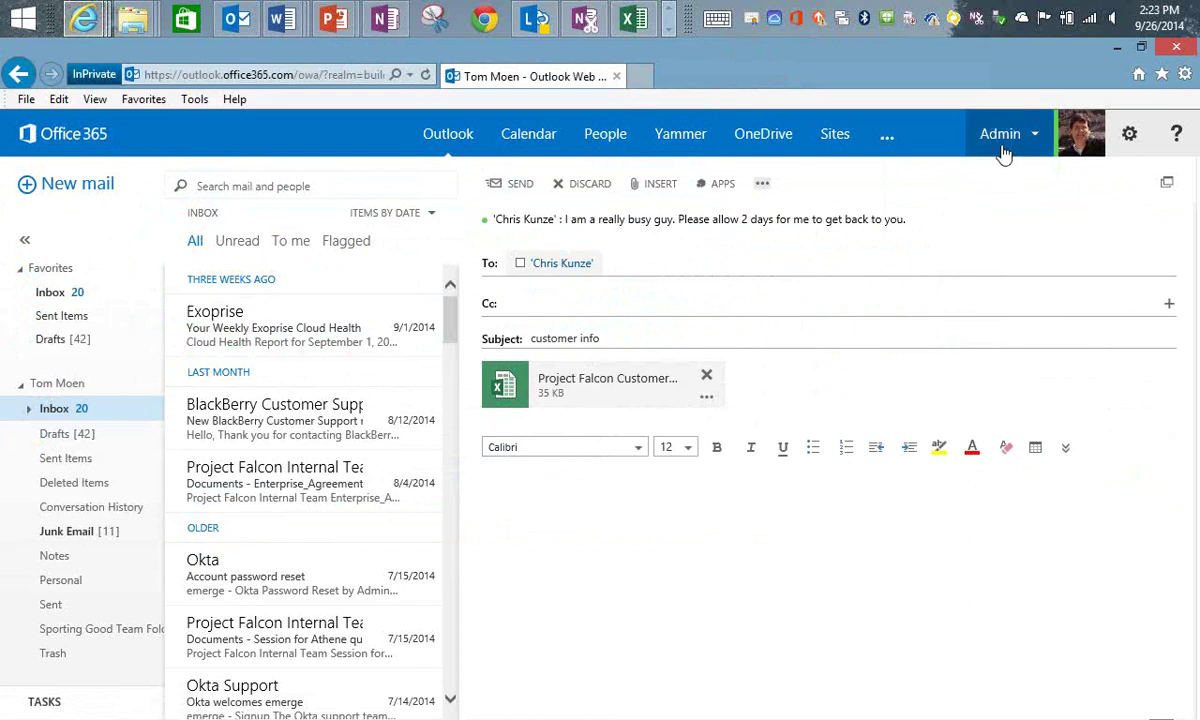
pyautogui.click(1003, 140)
pyautogui.click(930, 212)
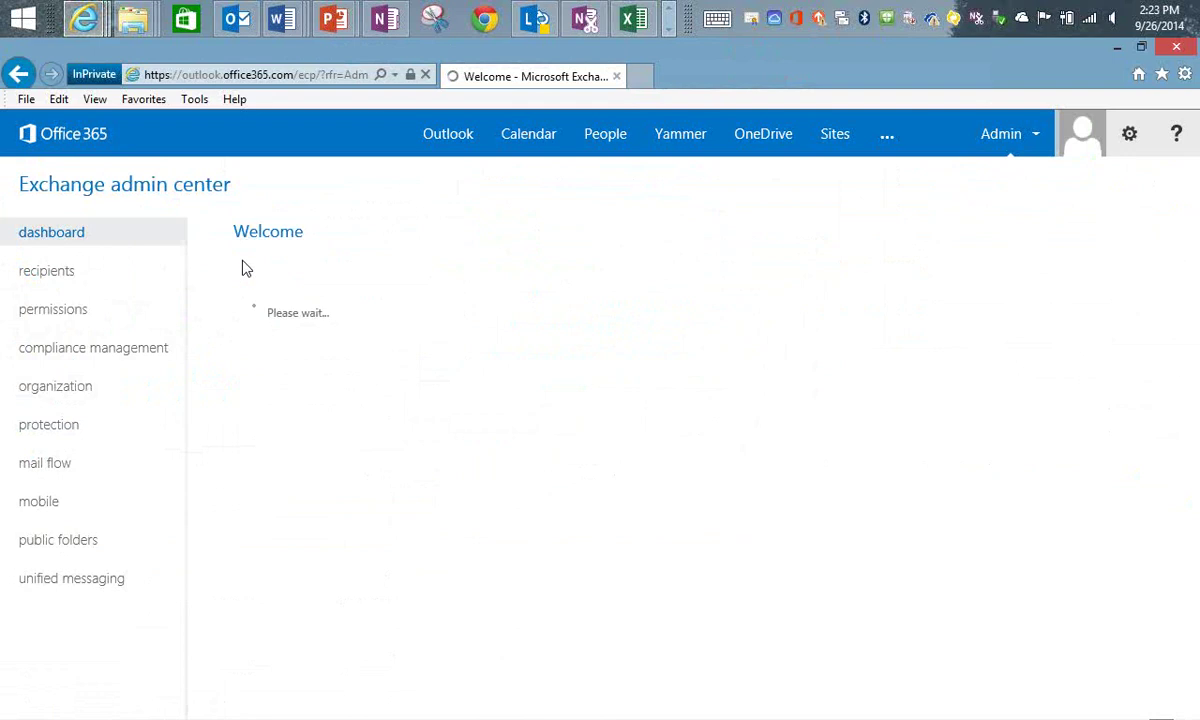
pyautogui.click(112, 343)
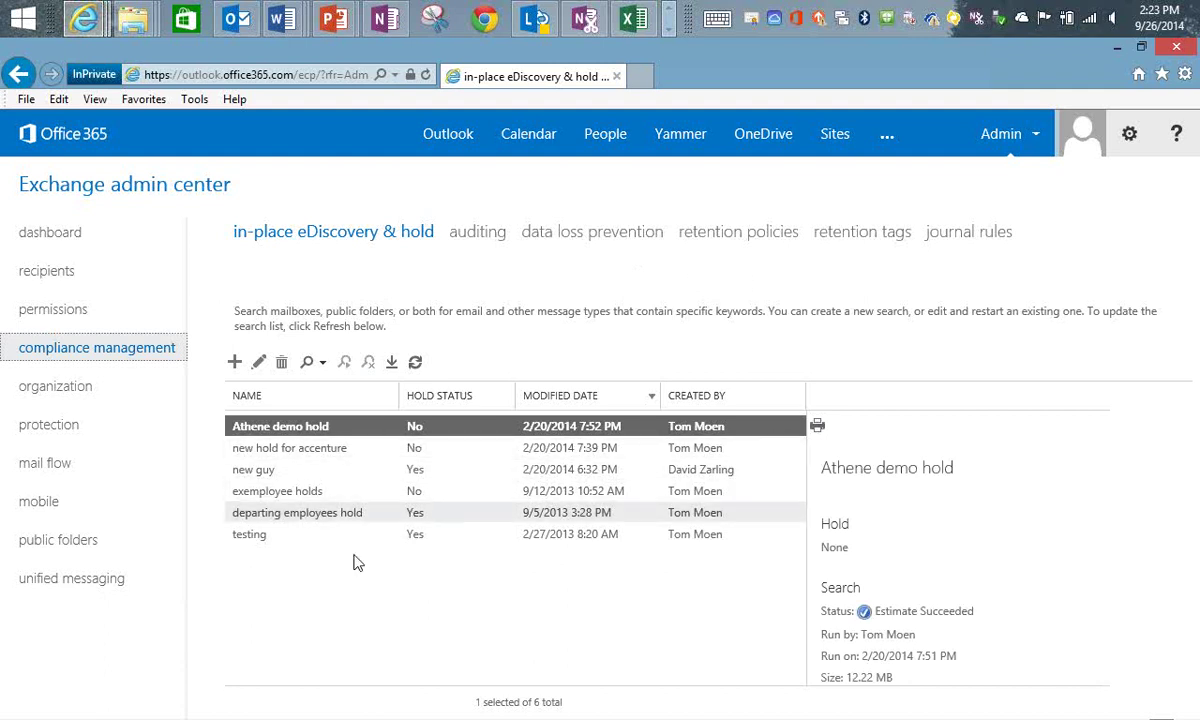
pyautogui.click(560, 250)
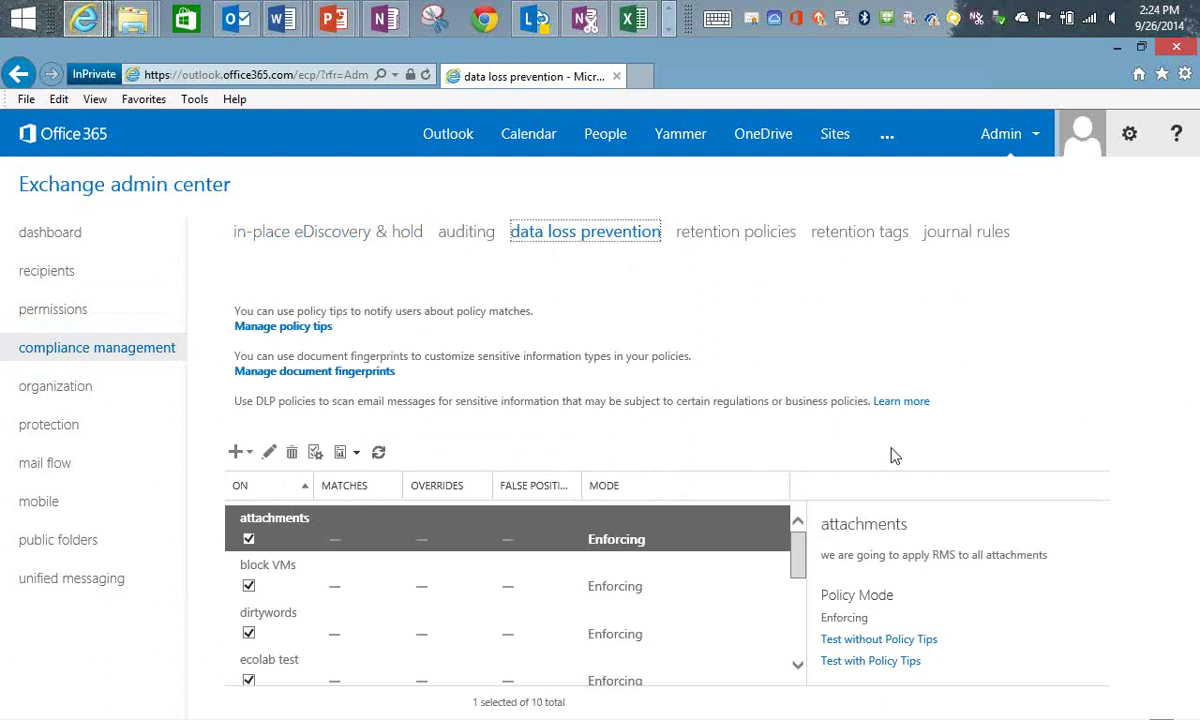
# Open the "Notify In Outlook:Internal Recipient Credit Cards" rule of the PCI-CreditCard policy in a maximized window.
pyautogui.moveTo(797, 548); pyautogui.dragTo(790, 643)
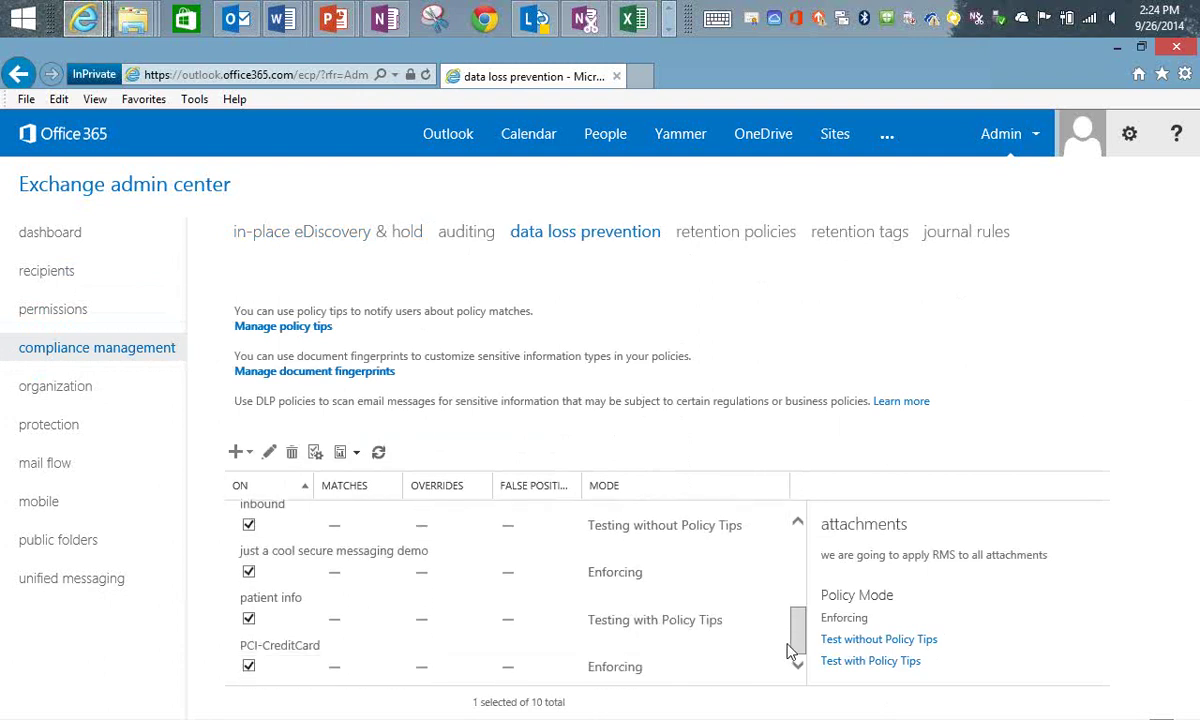
pyautogui.doubleClick(373, 668)
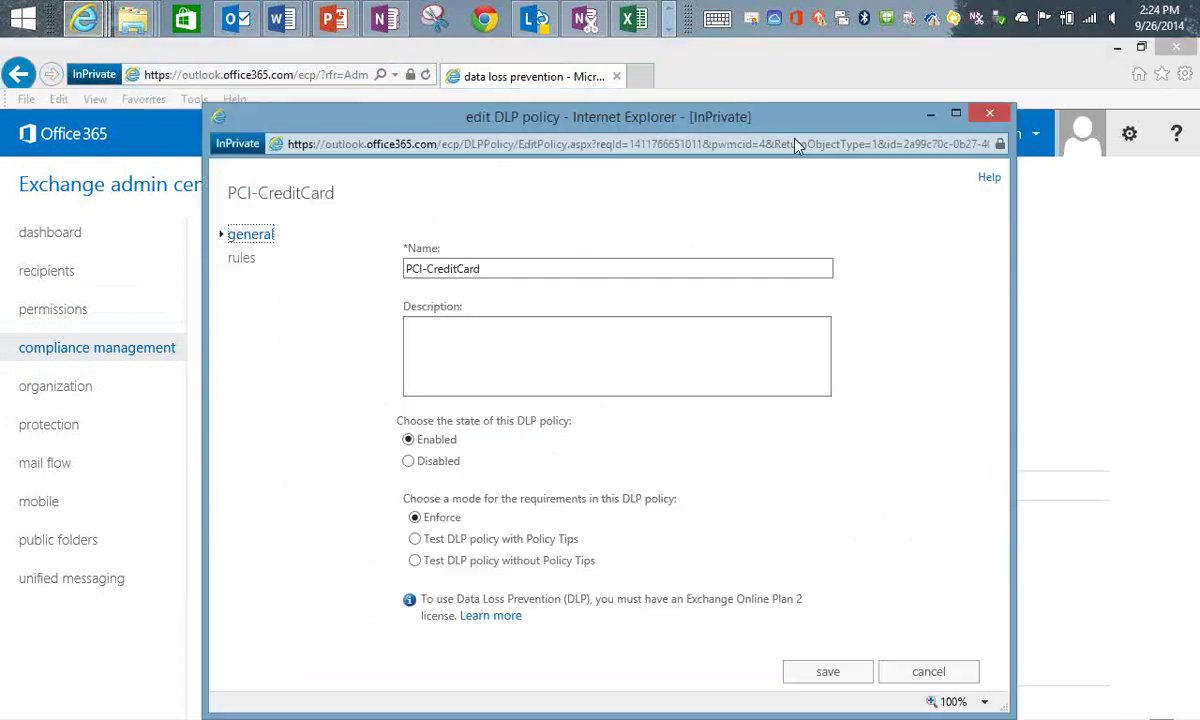
pyautogui.moveTo(821, 118); pyautogui.dragTo(752, 70)
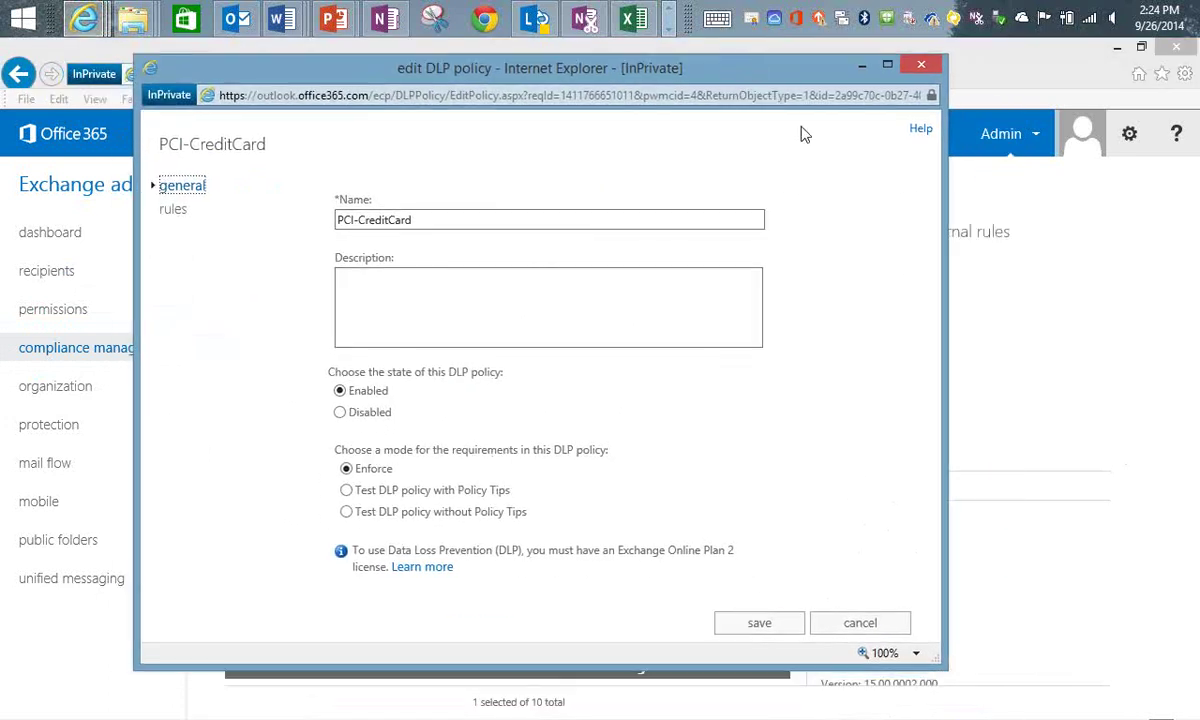
pyautogui.click(170, 210)
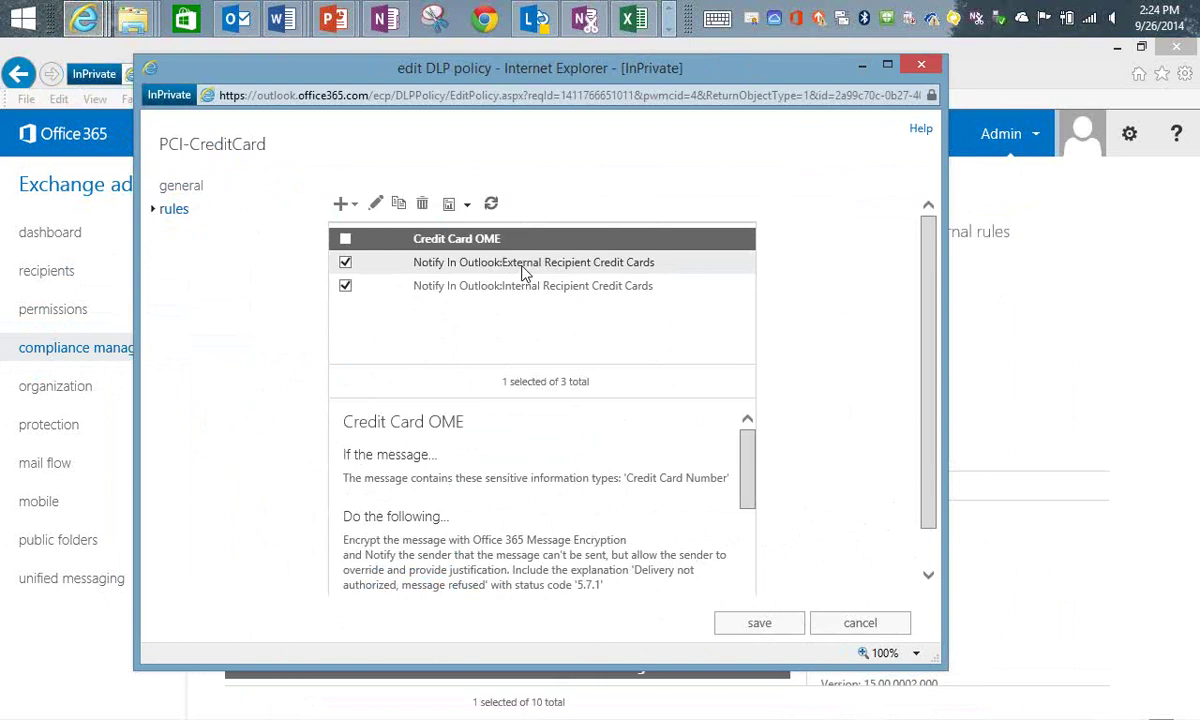
pyautogui.doubleClick(465, 290)
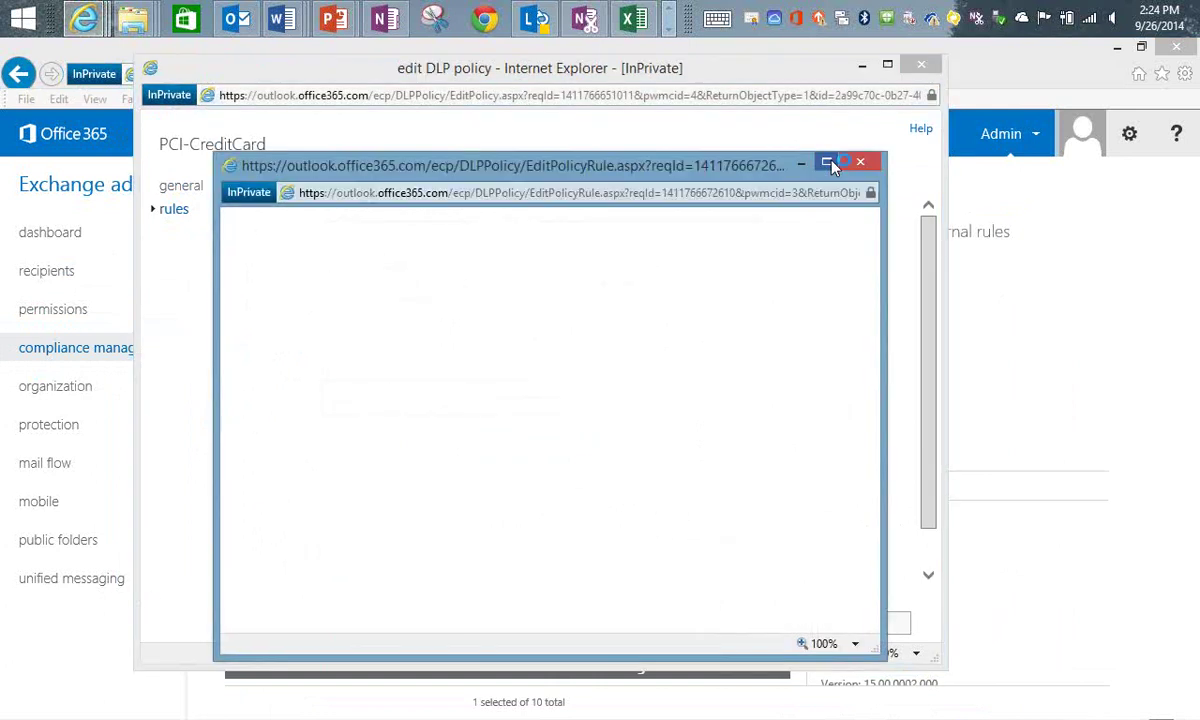
pyautogui.click(828, 162)
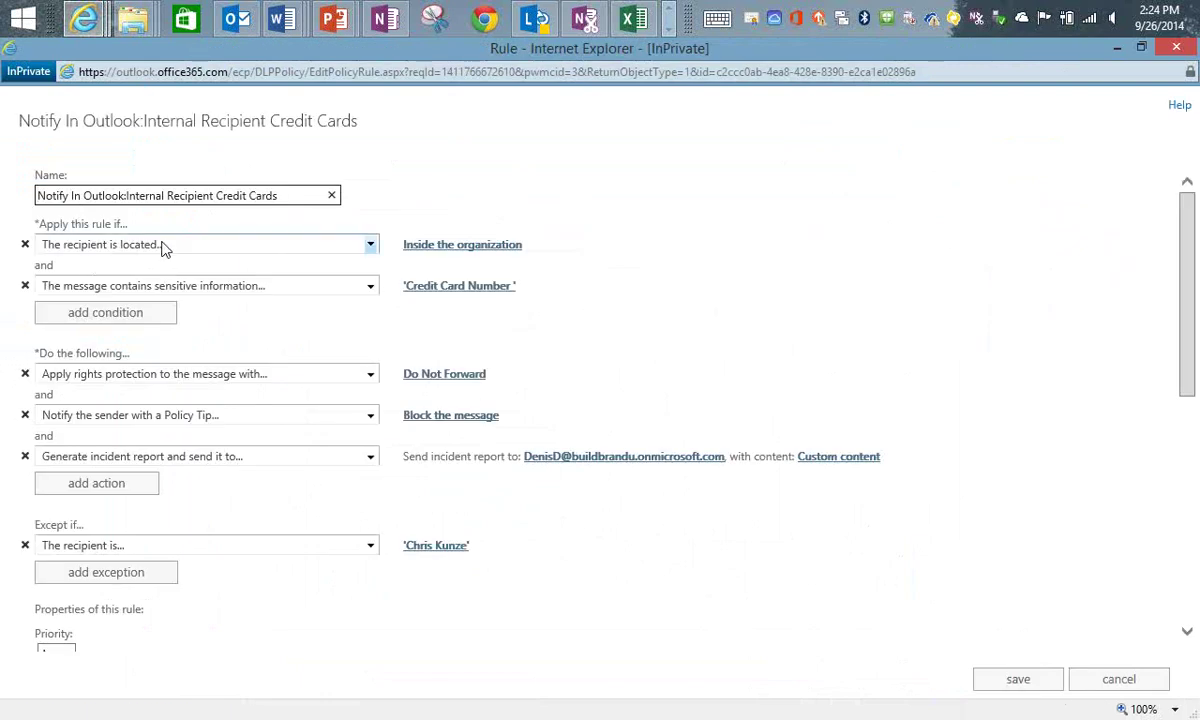
# Browse the alternatives for the rule's recipient location condition, including the any recipient and message properties options.
pyautogui.click(371, 246)
pyautogui.moveTo(160, 421)
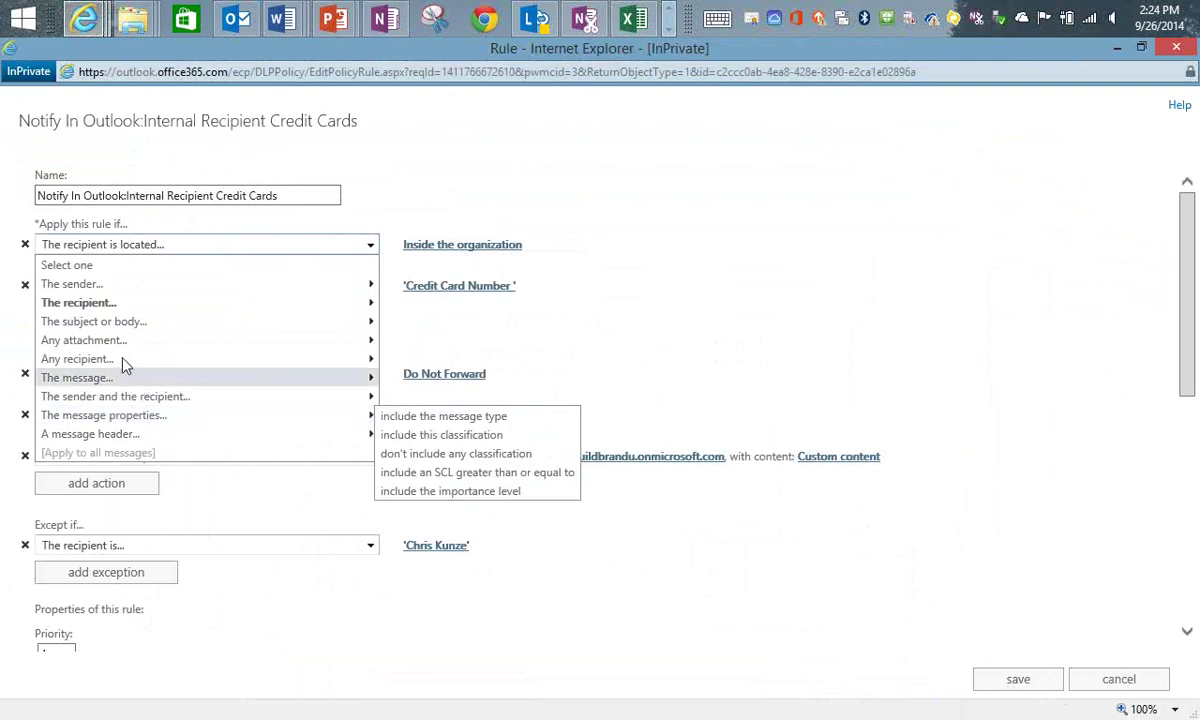
pyautogui.moveTo(83, 359)
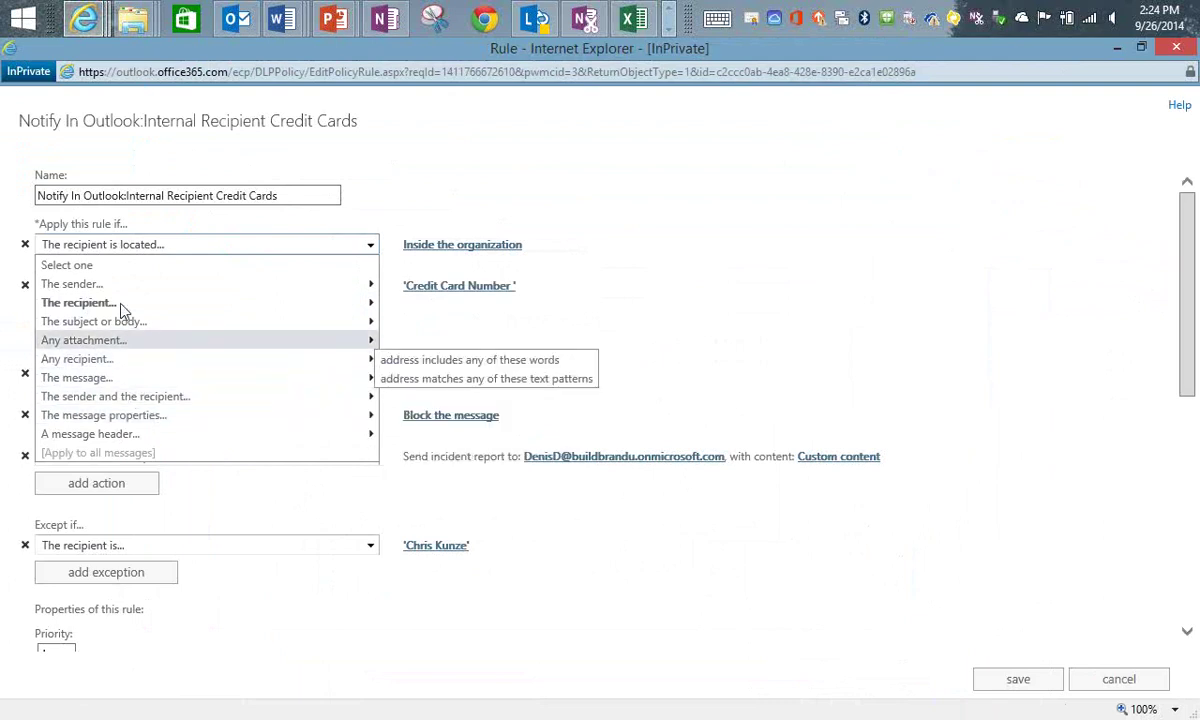
pyautogui.moveTo(120, 308)
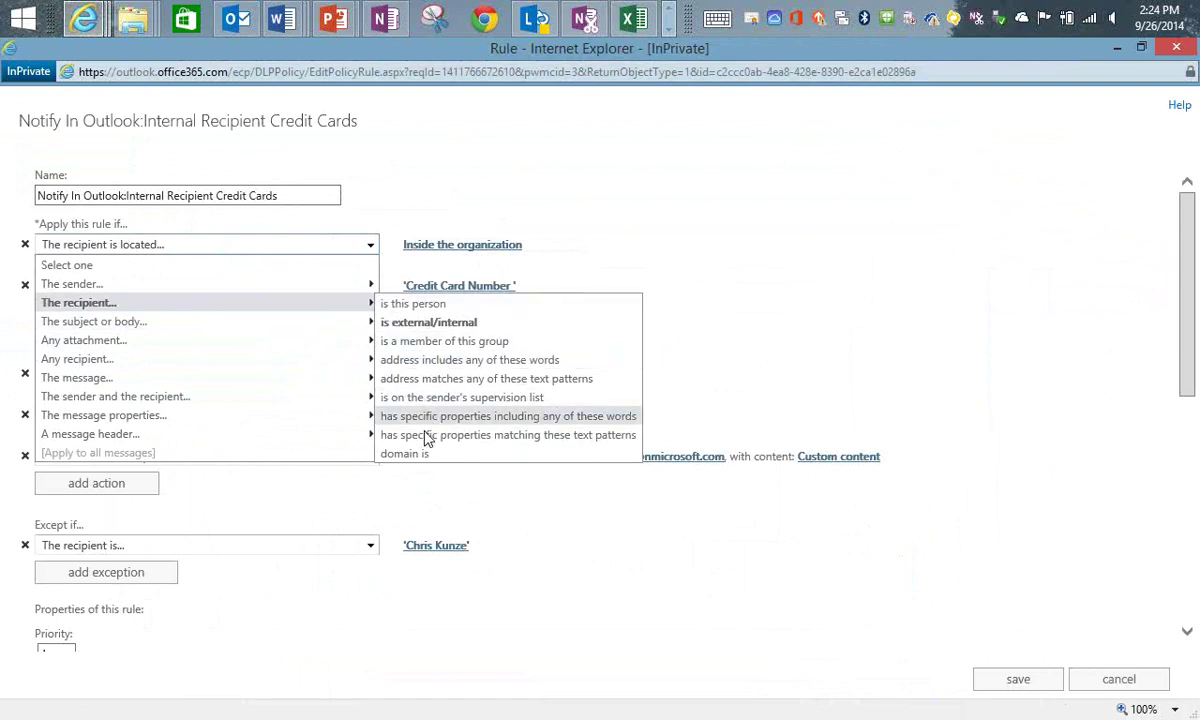
pyautogui.click(577, 173)
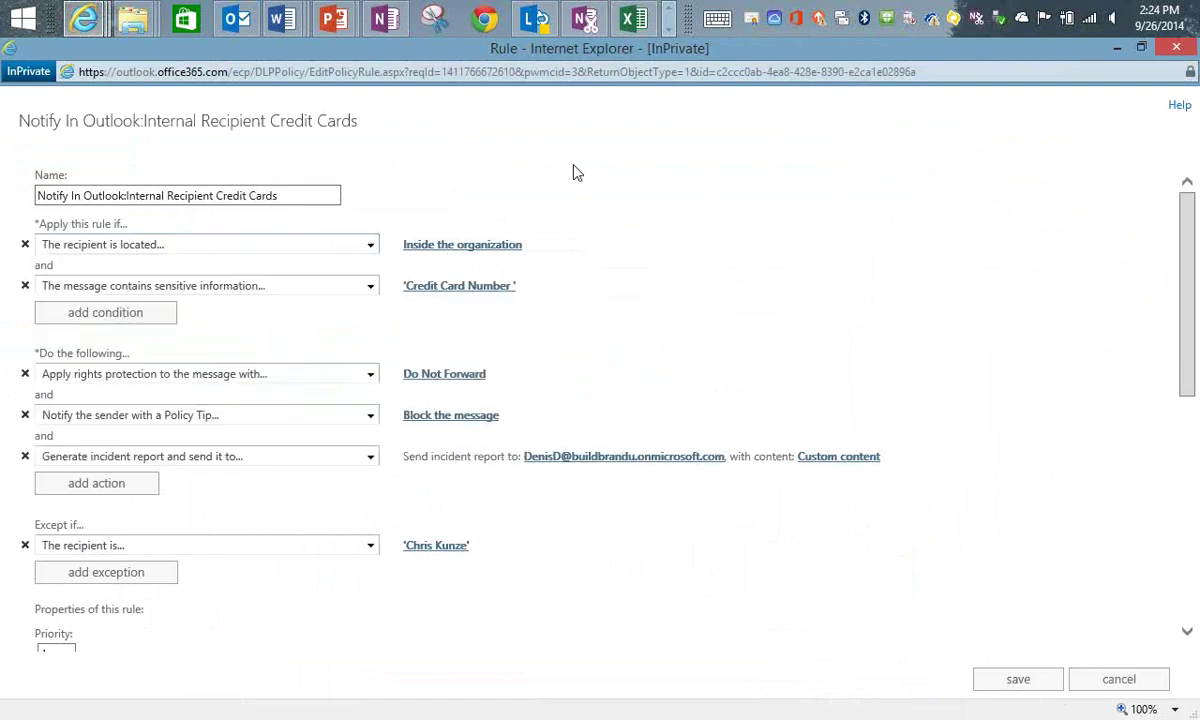
# Add a blank condition to the rule, browse its subject or body options, and remove it.
pyautogui.click(170, 316)
pyautogui.click(371, 328)
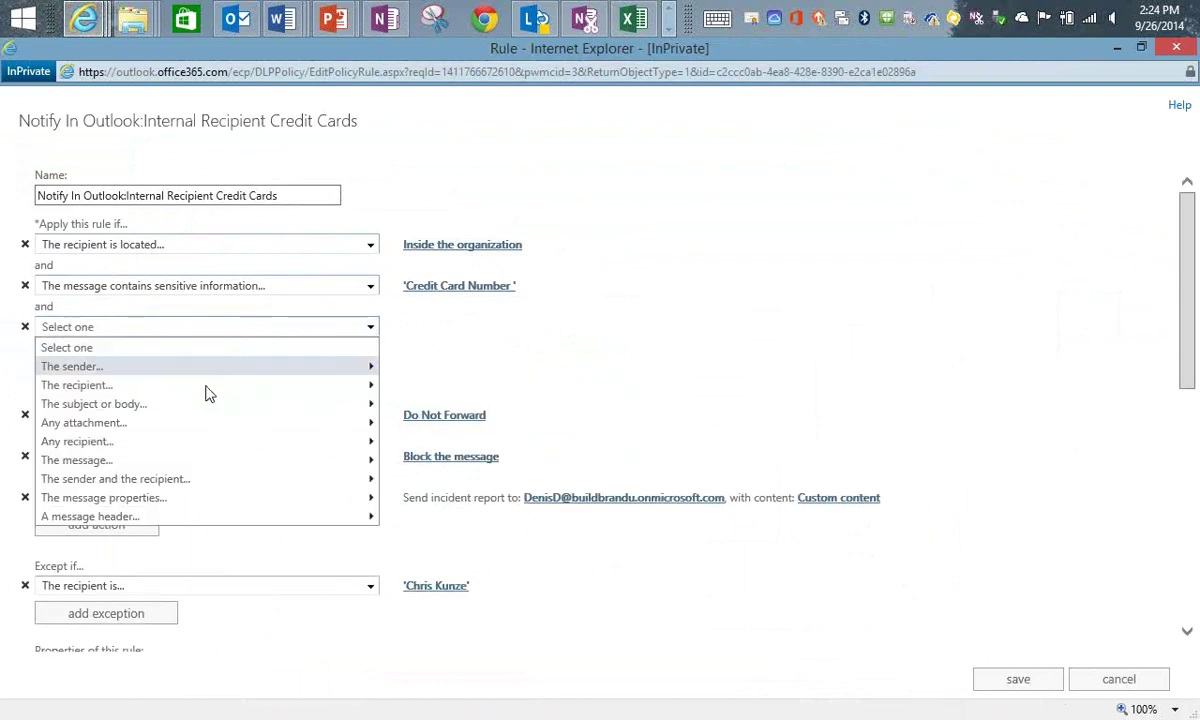
pyautogui.moveTo(220, 410)
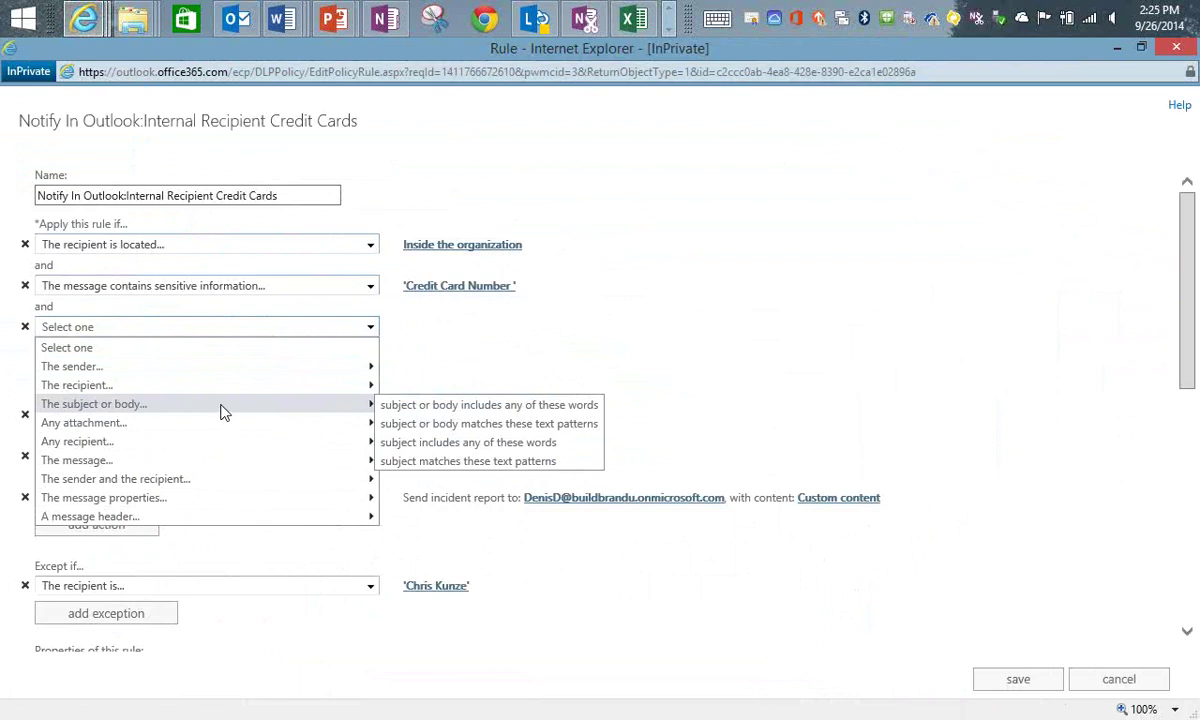
pyautogui.click(660, 285)
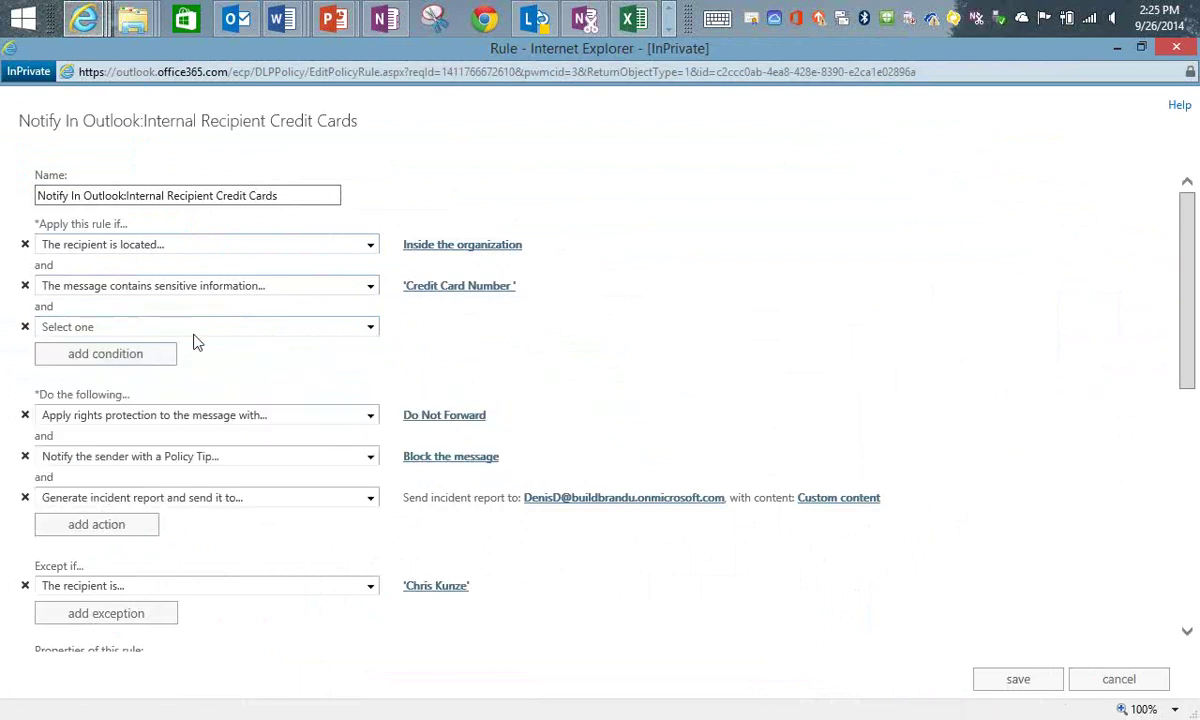
pyautogui.click(25, 327)
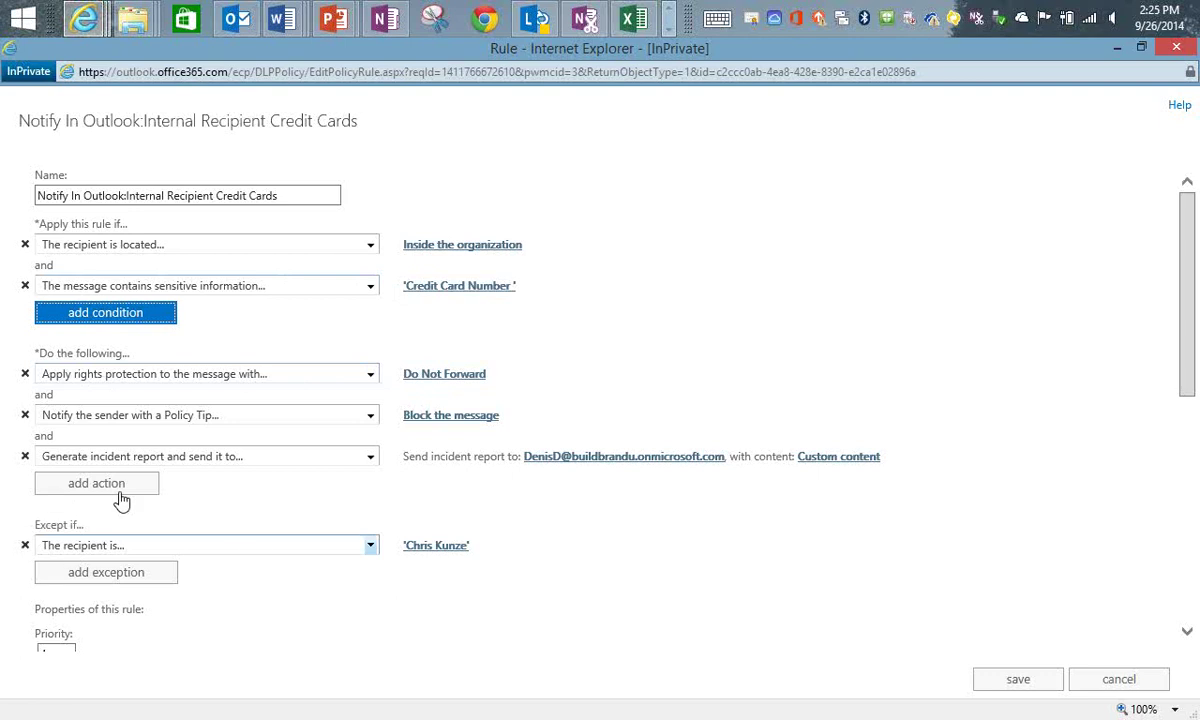
# Review the RMS templates for the rights protection action, cancel, and close the rule and the PCI-CreditCard policy.
pyautogui.click(428, 377)
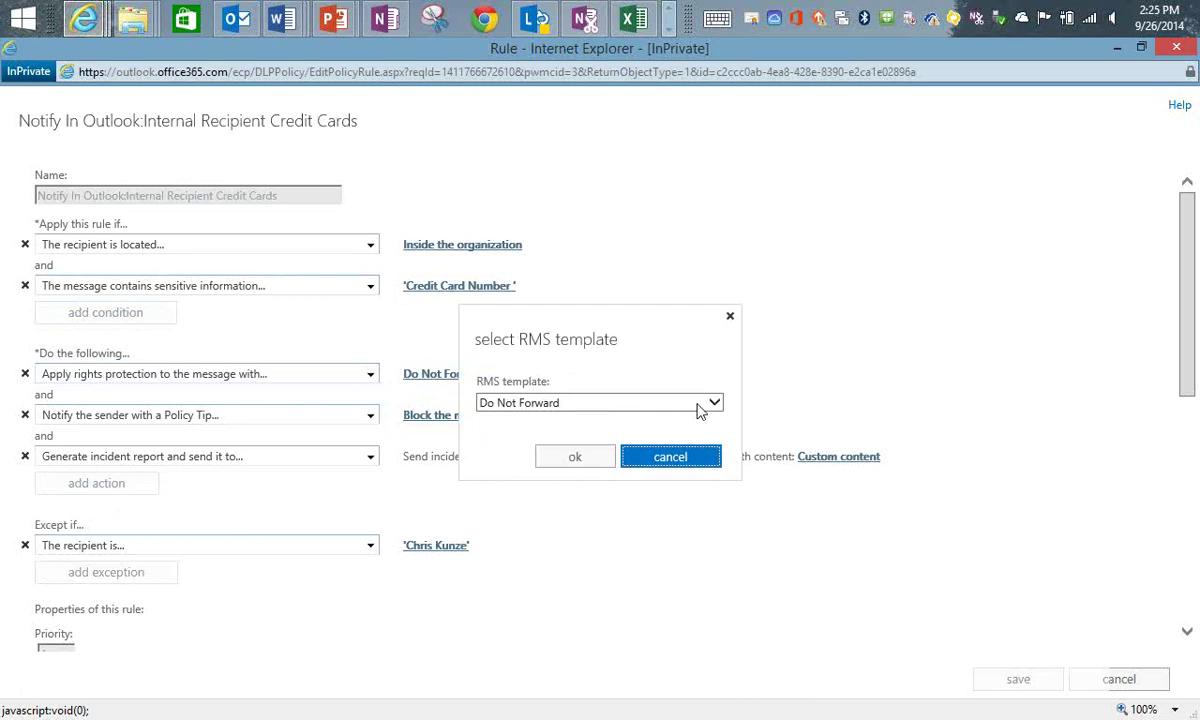
pyautogui.click(710, 404)
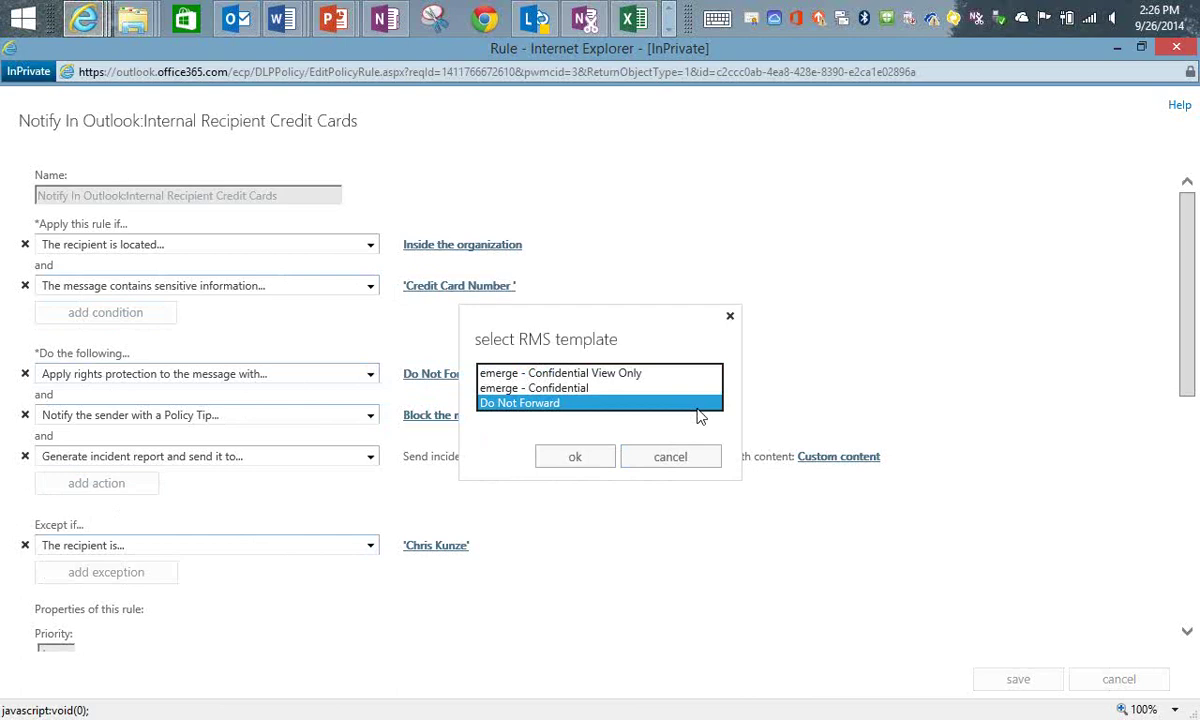
pyautogui.click(688, 455)
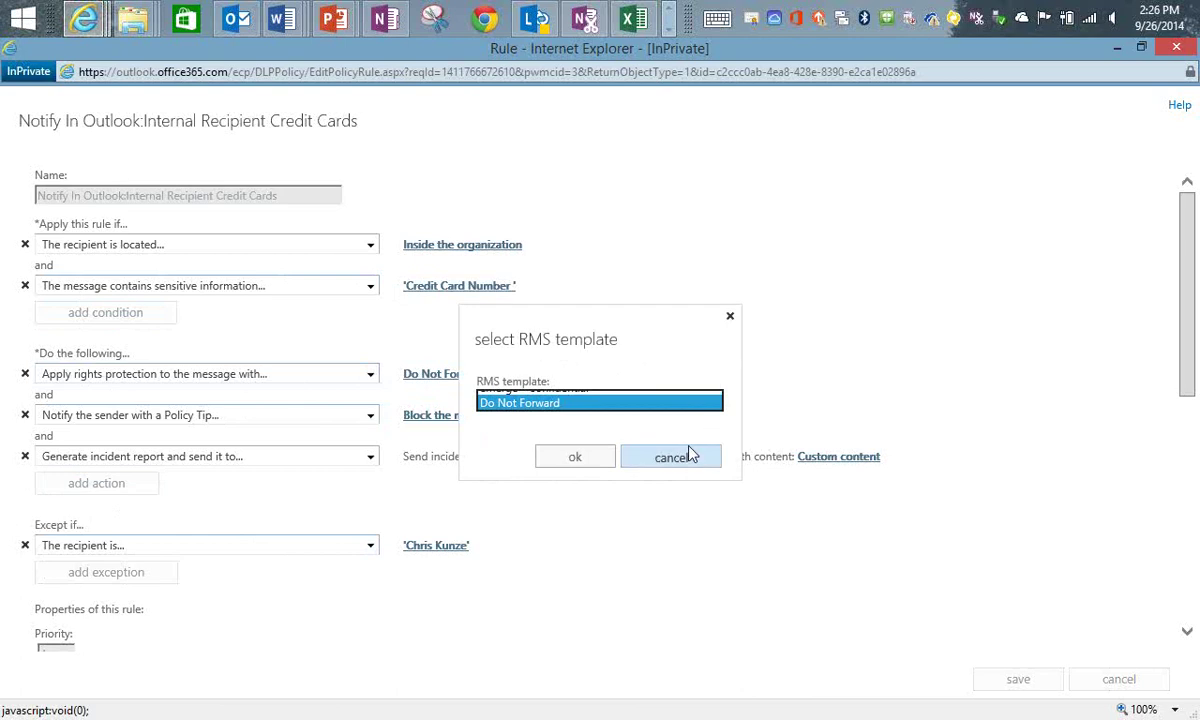
pyautogui.click(688, 455)
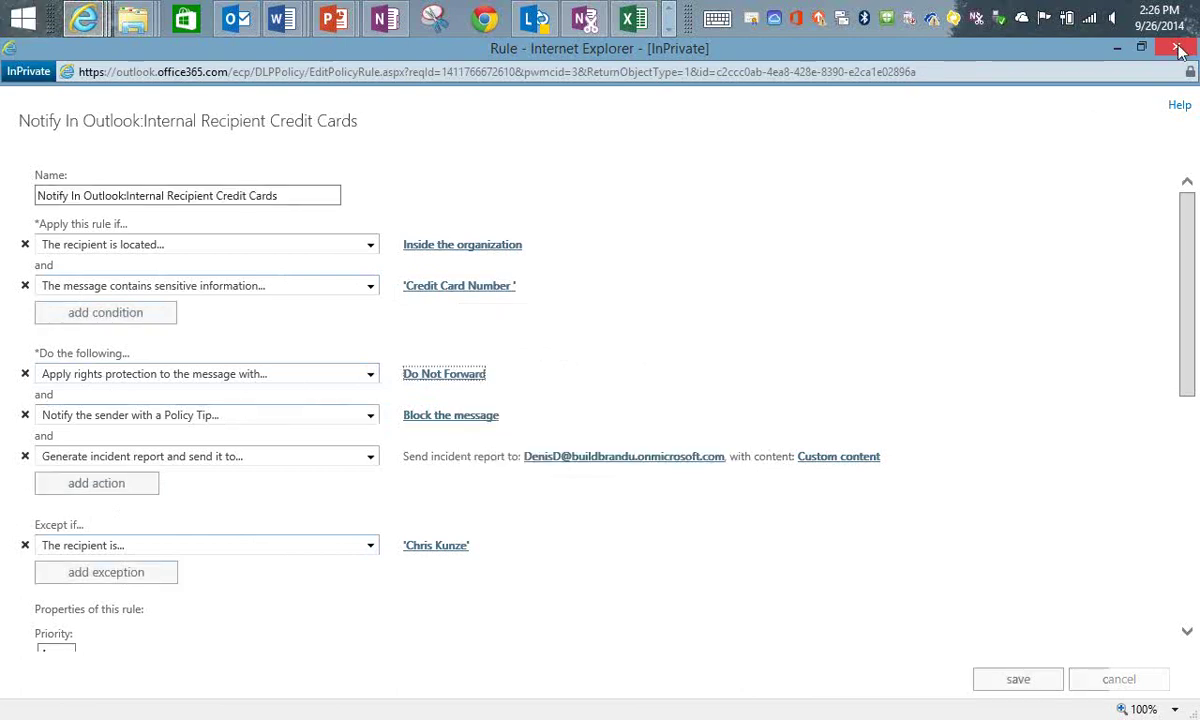
pyautogui.click(1178, 50)
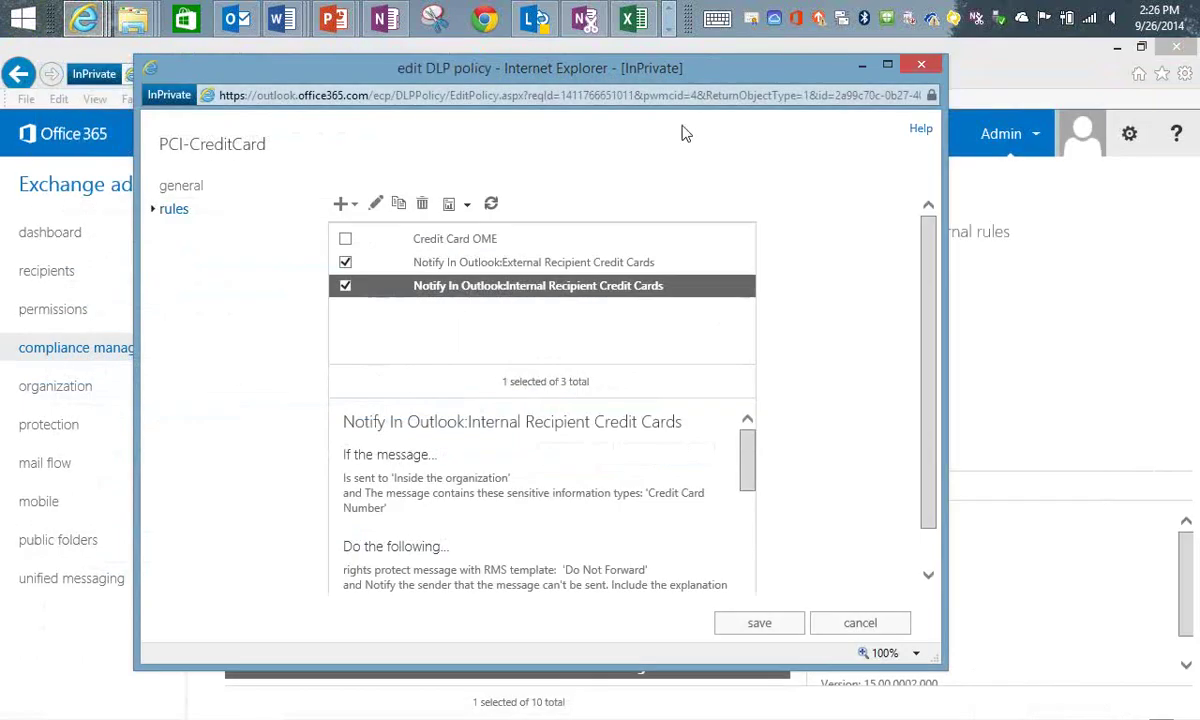
pyautogui.click(922, 66)
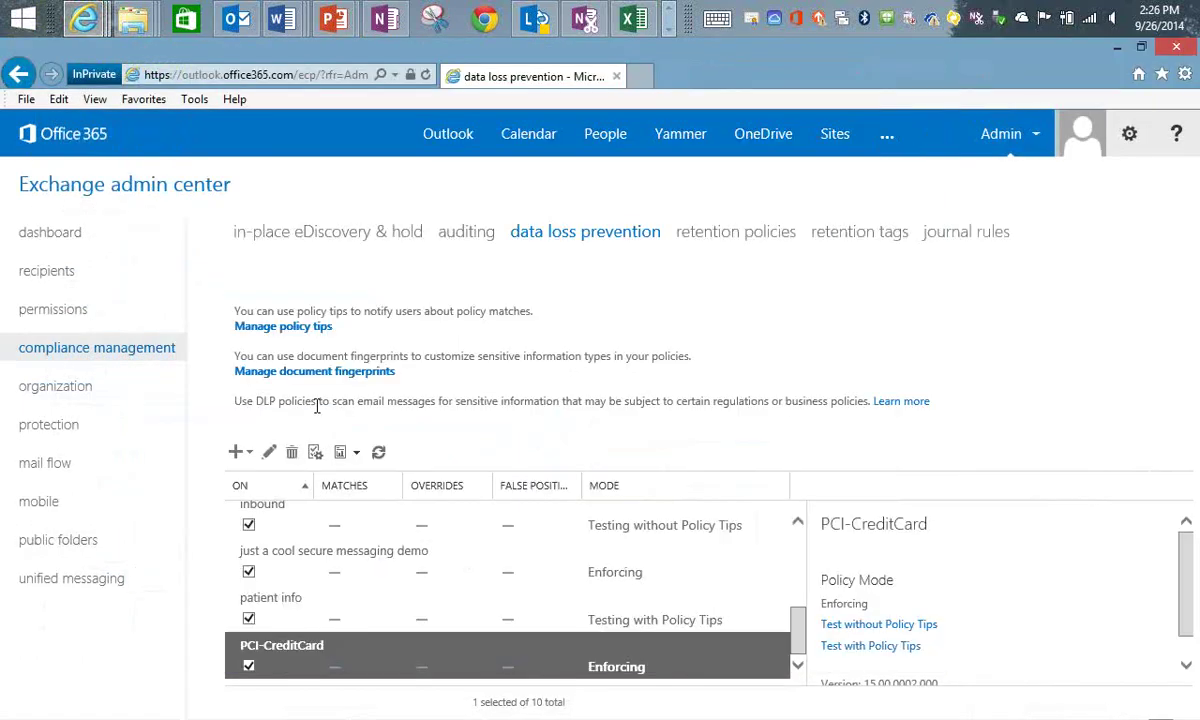
# Browse the templates offered for a new DLP policy, cancel, and check the other policy creation options without choosing one.
pyautogui.click(237, 451)
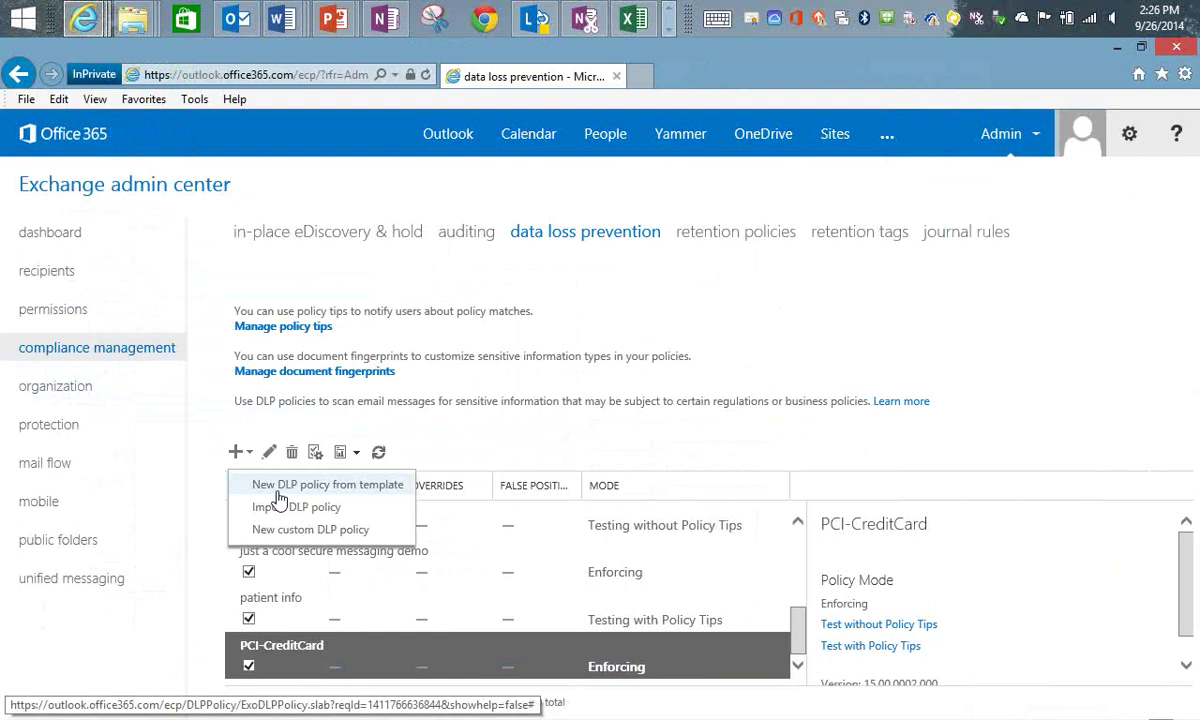
pyautogui.click(280, 490)
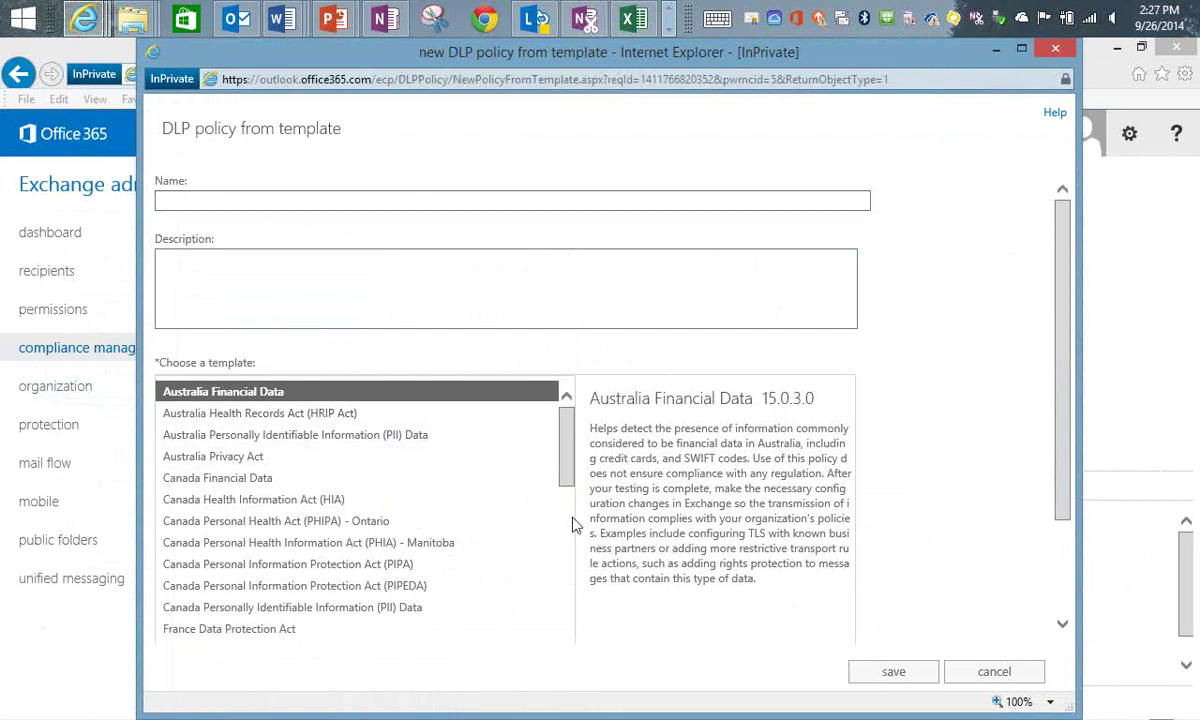
pyautogui.scroll(-6, 573, 540)
pyautogui.scroll(-3, 575, 600)
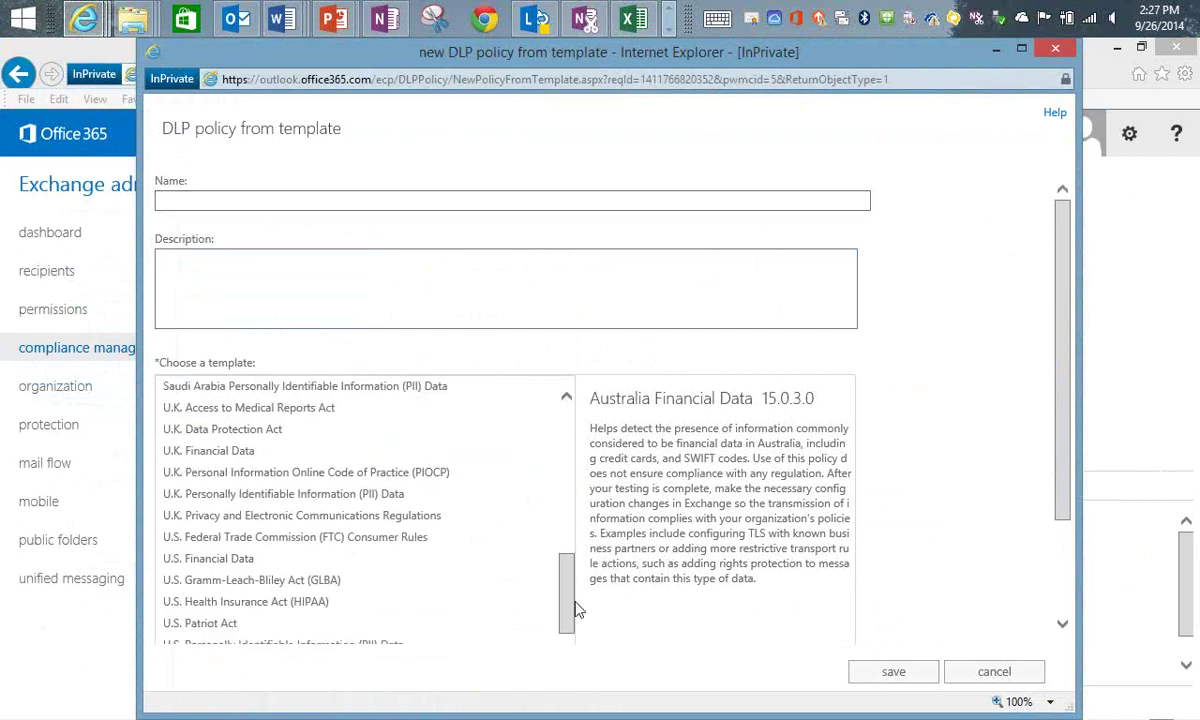
pyautogui.moveTo(573, 610); pyautogui.dragTo(558, 532)
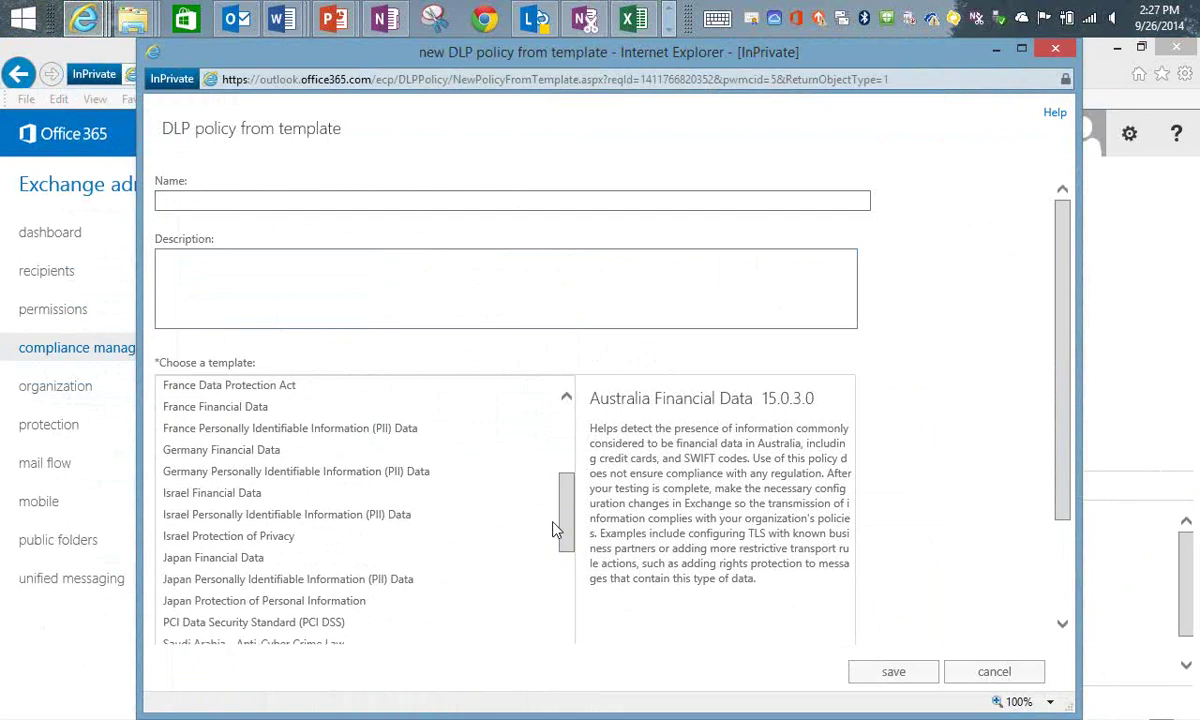
pyautogui.scroll(-4, 588, 588)
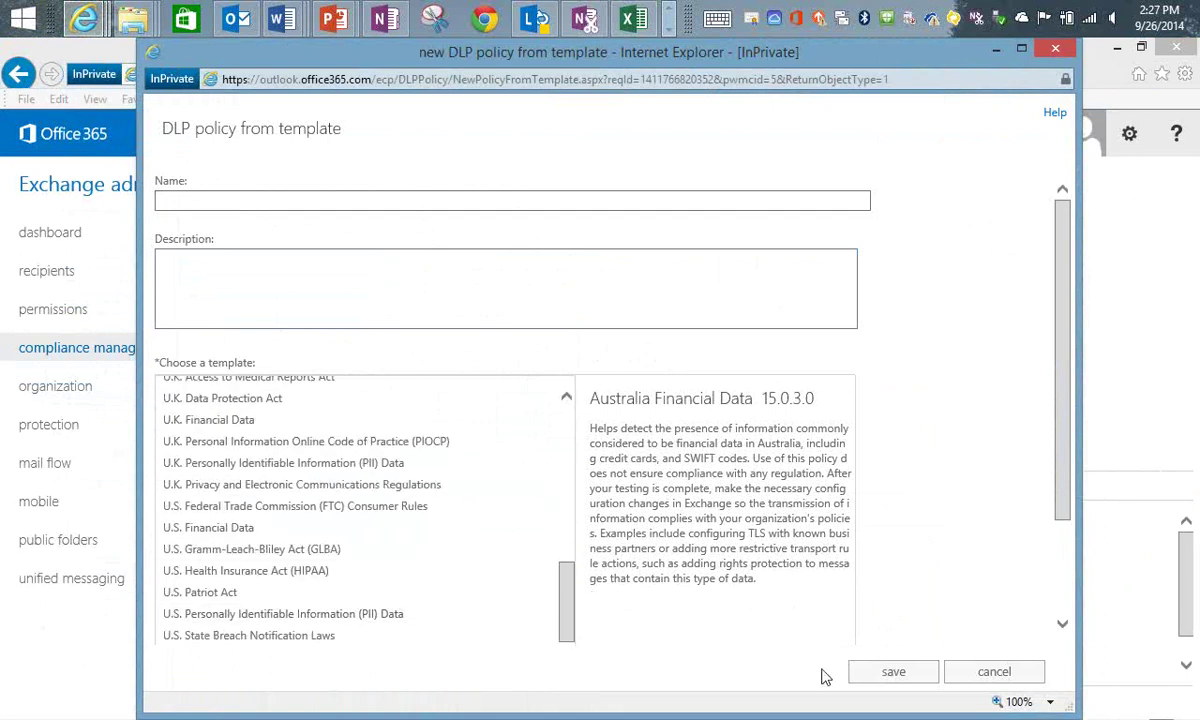
pyautogui.click(990, 672)
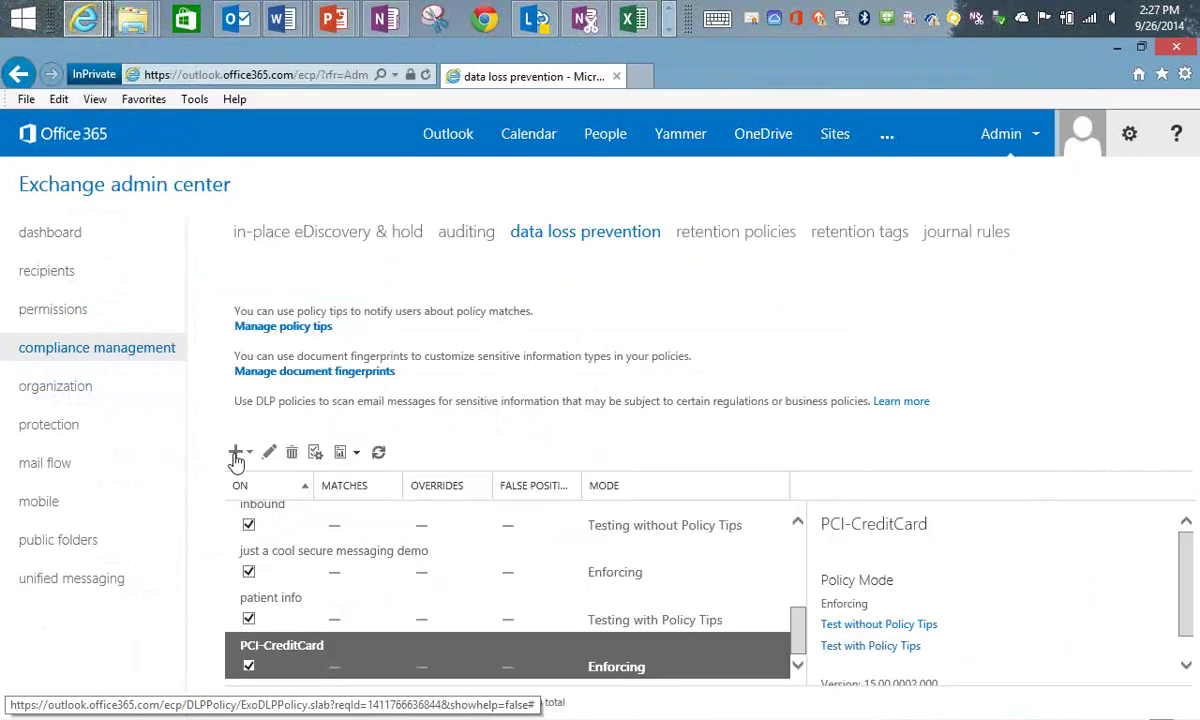
pyautogui.click(242, 454)
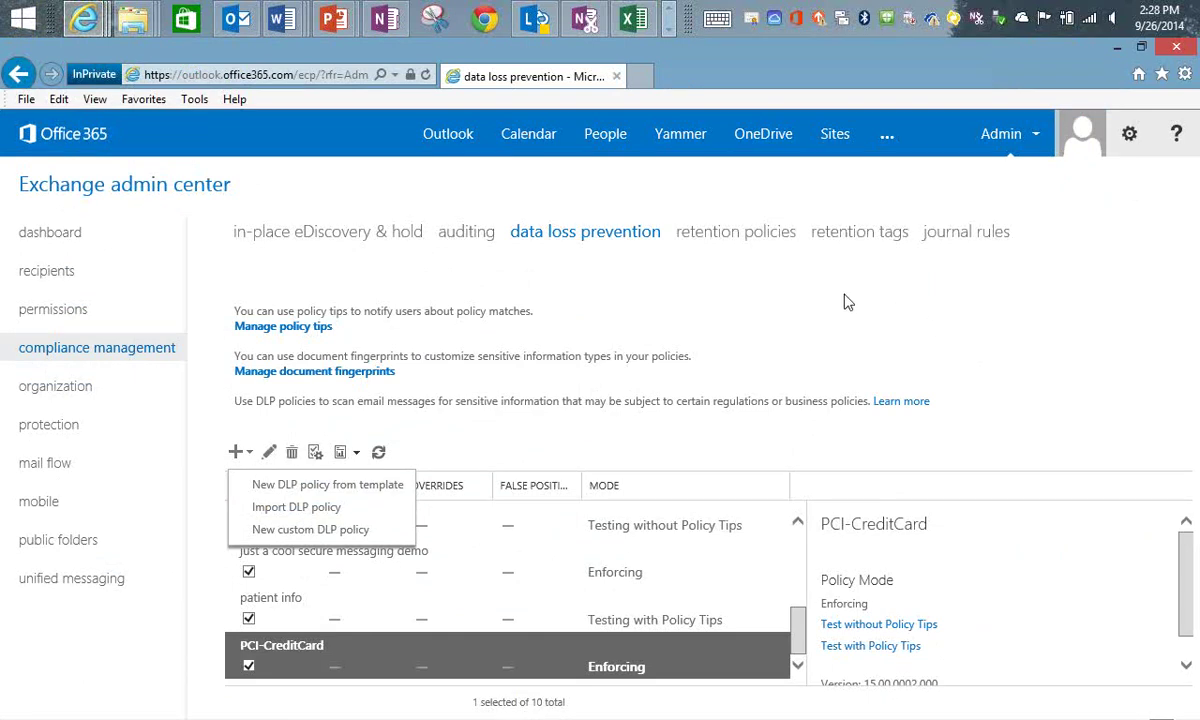
pyautogui.click(848, 302)
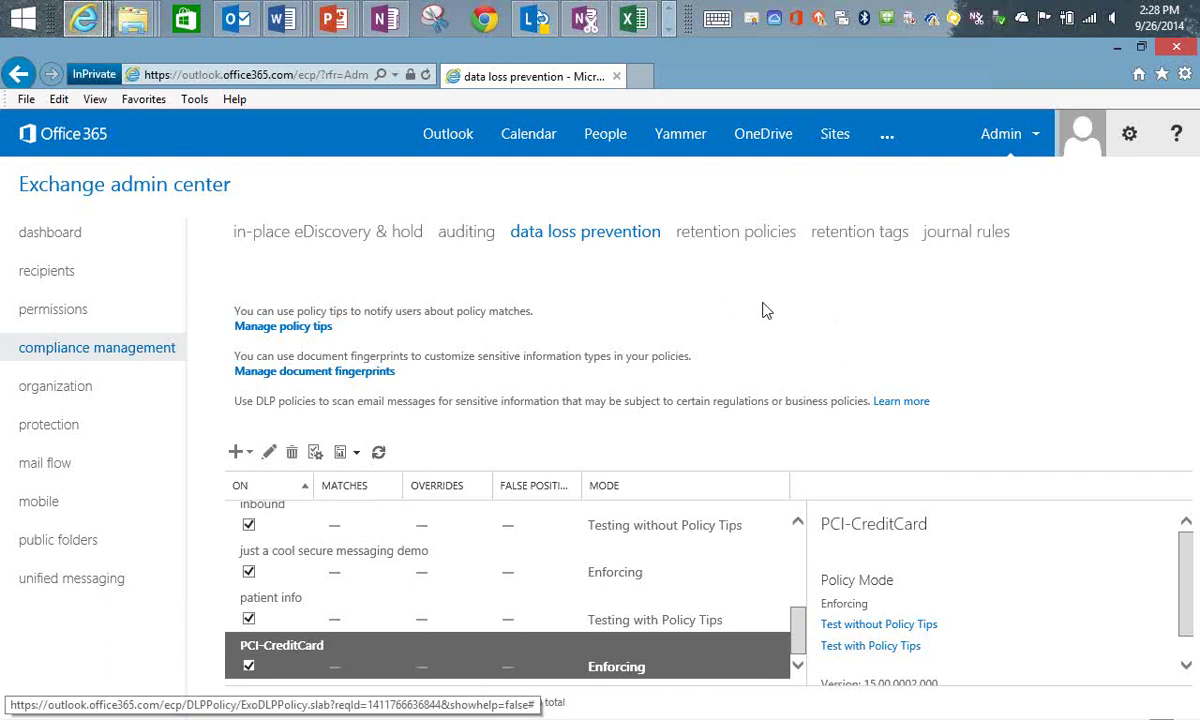
# Open in-place eDiscovery & hold and start a new search named "demo", continuing to its mailbox selection.
pyautogui.click(351, 235)
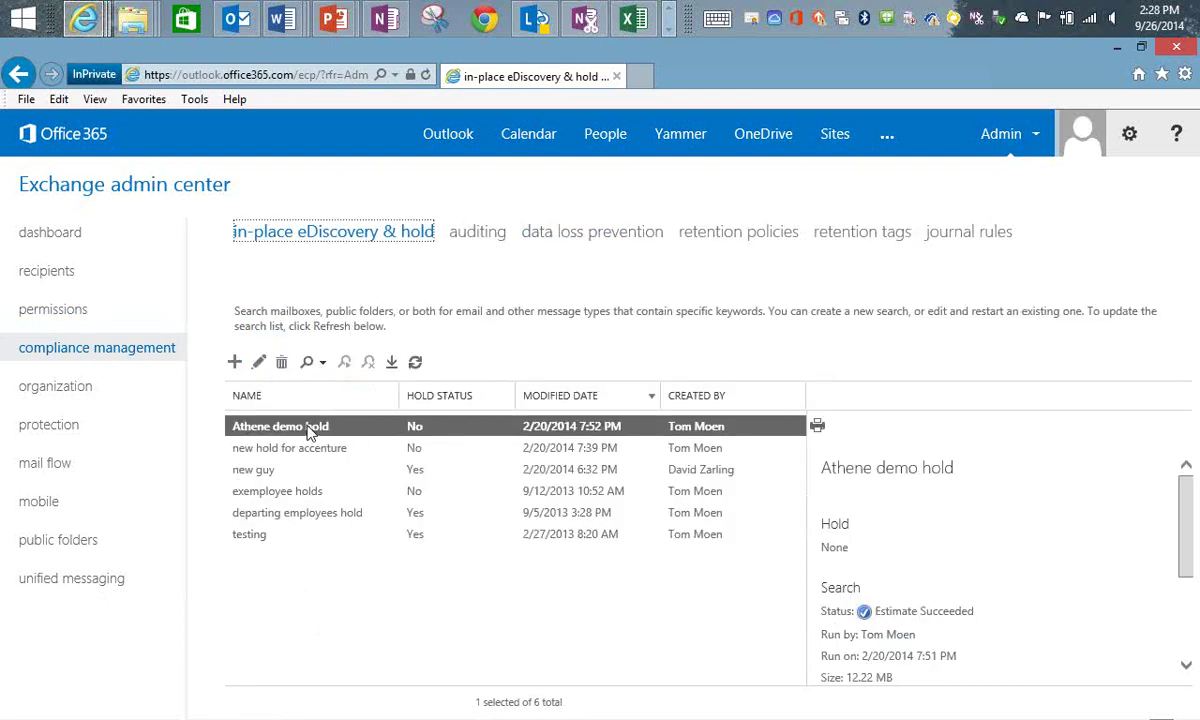
pyautogui.click(233, 362)
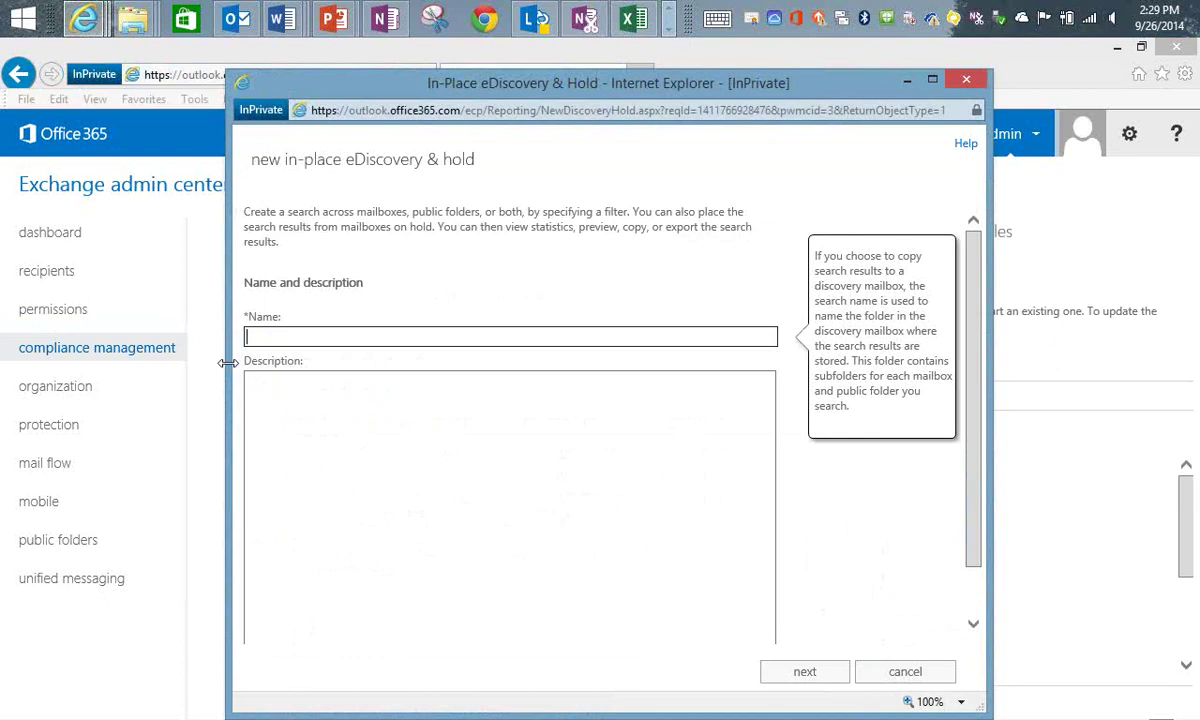
pyautogui.write('demo')
pyautogui.click(792, 670)
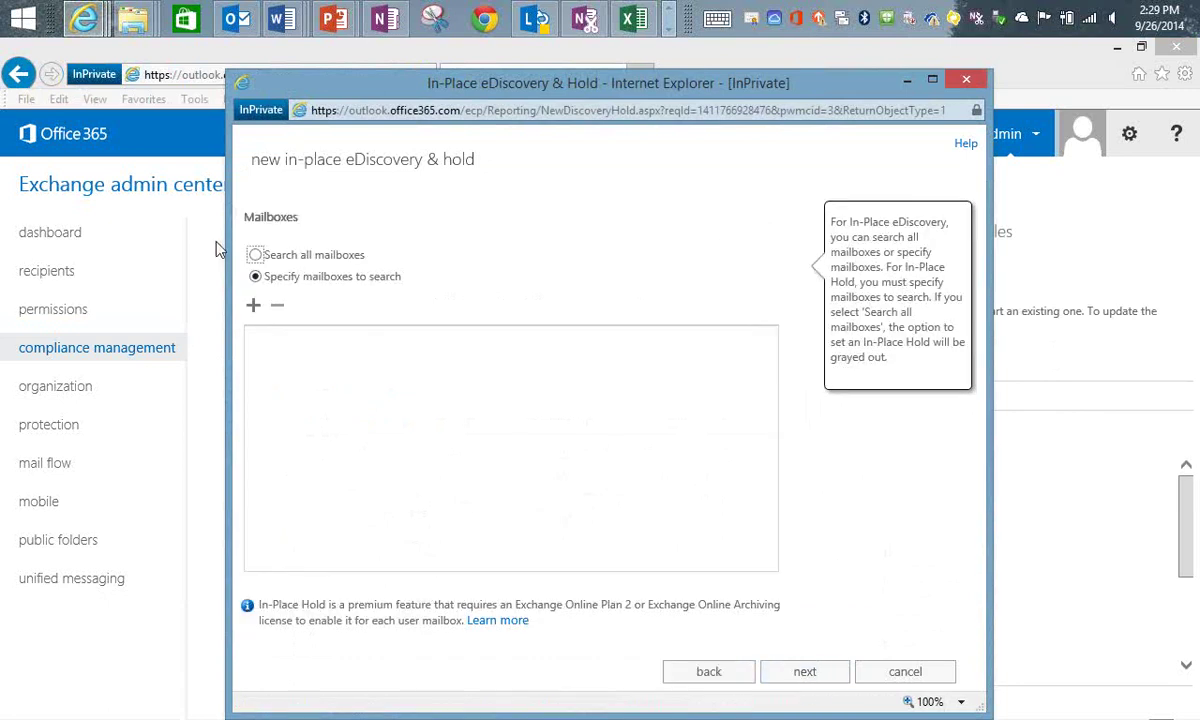
# View the mailbox picker for specified mailboxes, cancel it, and set the search to cover all mailboxes.
pyautogui.click(286, 258)
pyautogui.click(298, 277)
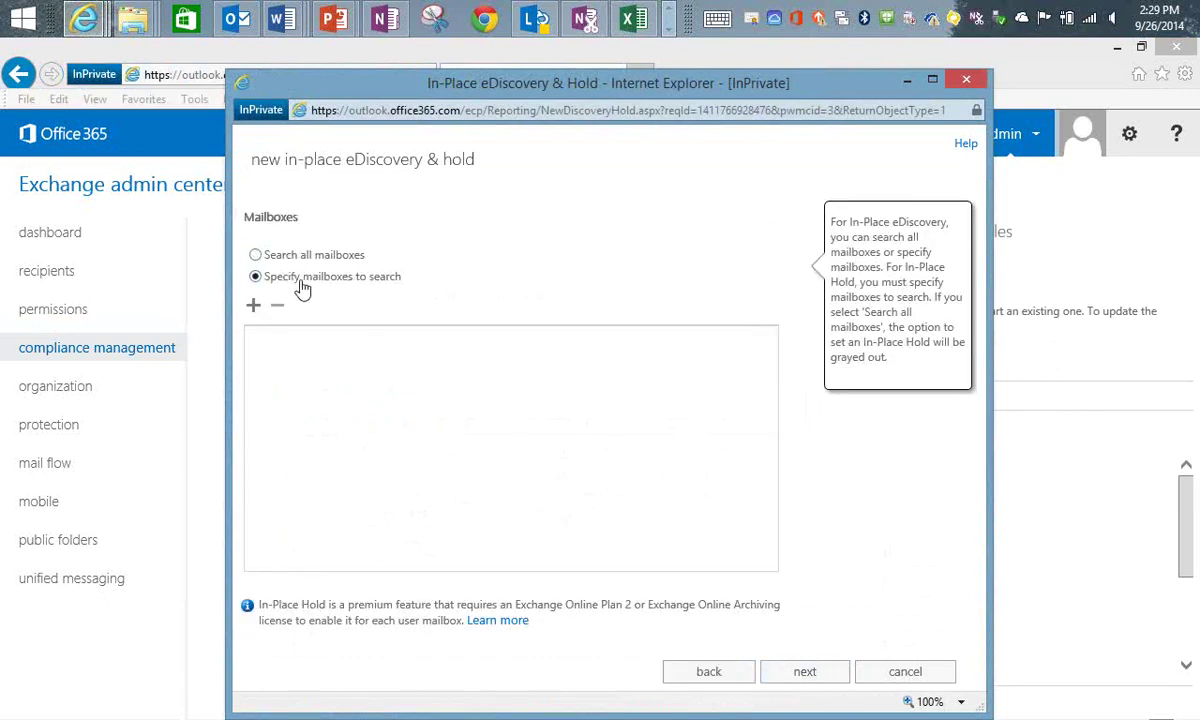
pyautogui.click(256, 312)
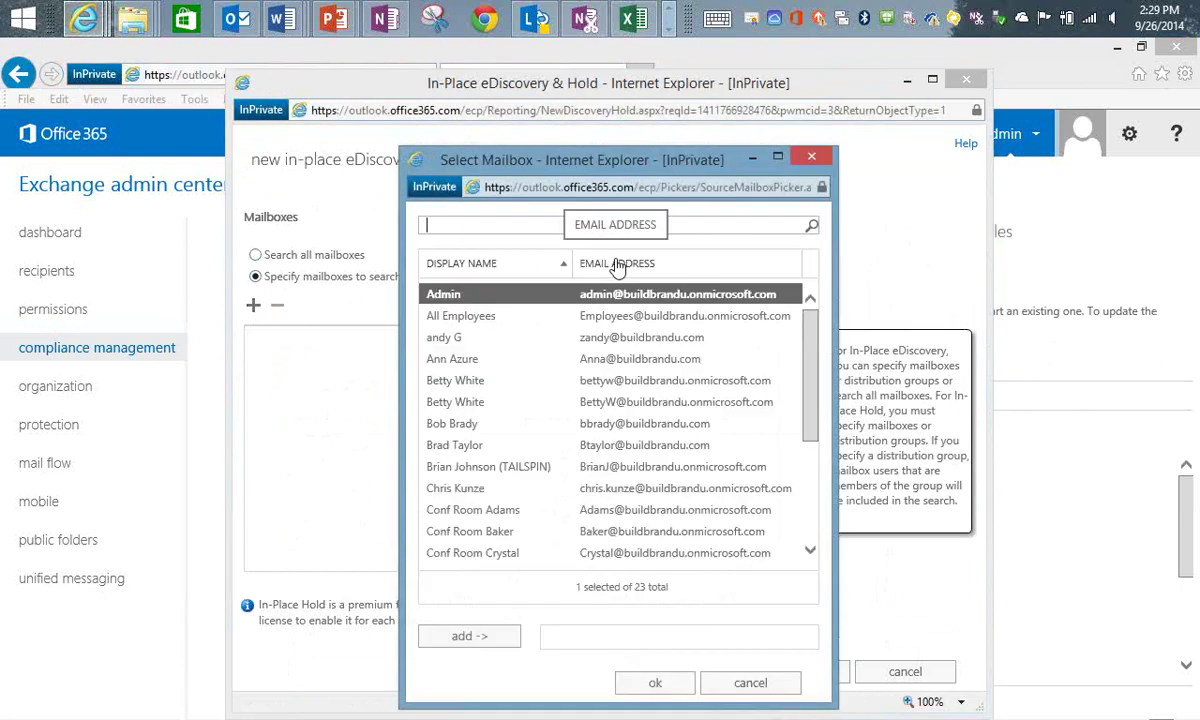
pyautogui.click(477, 386)
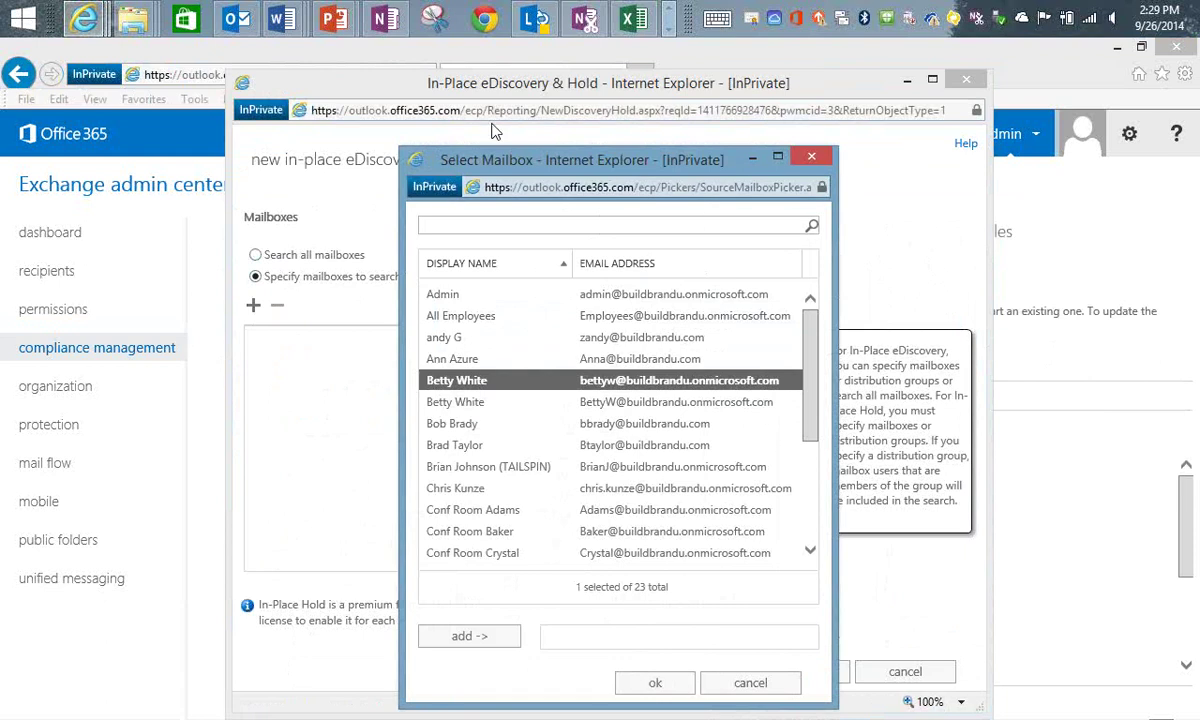
pyautogui.moveTo(548, 150); pyautogui.dragTo(410, 104)
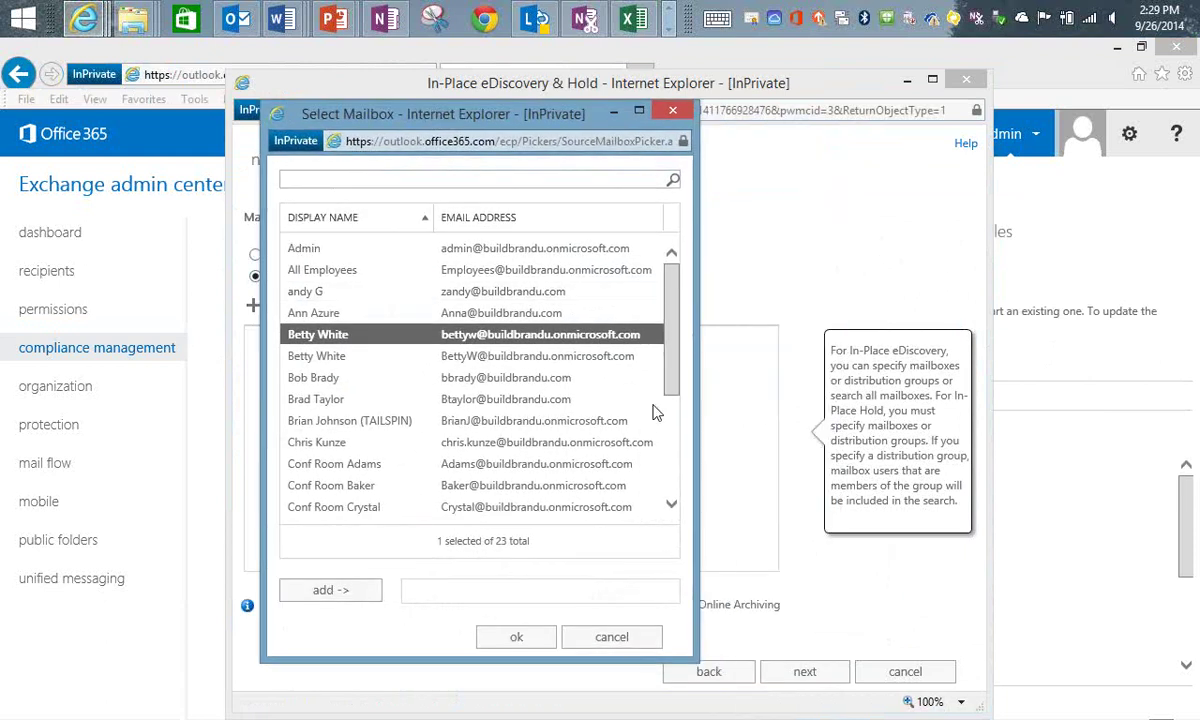
pyautogui.click(619, 643)
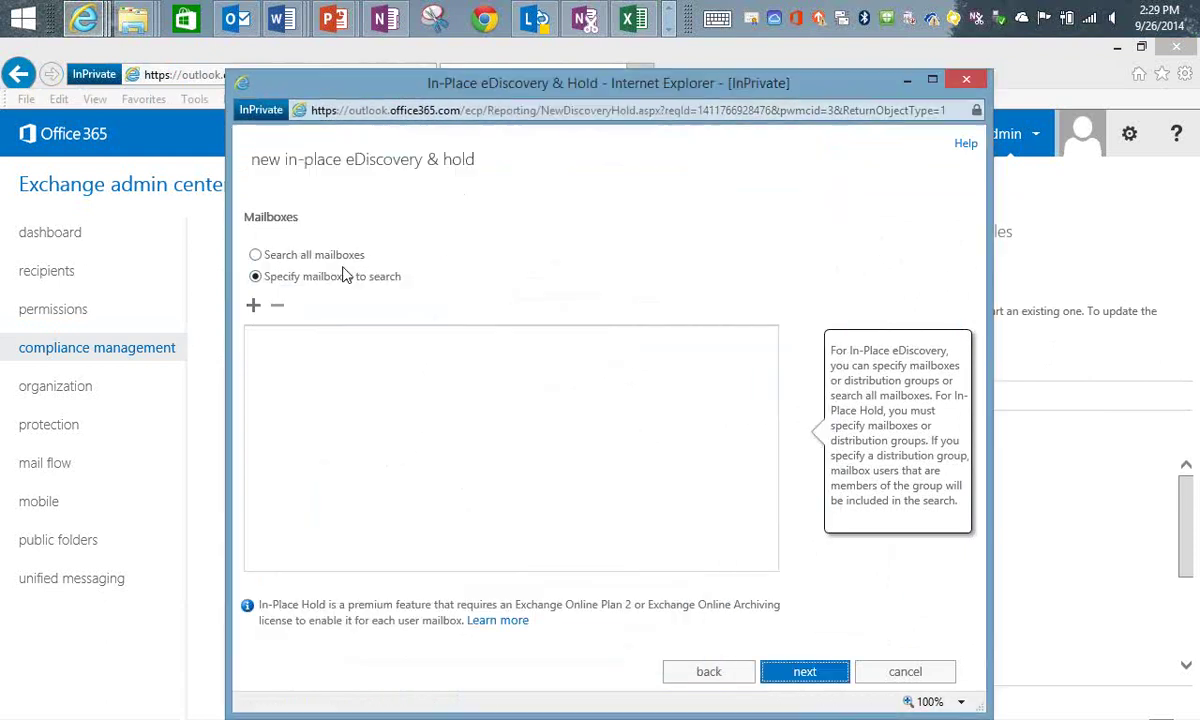
pyautogui.click(272, 256)
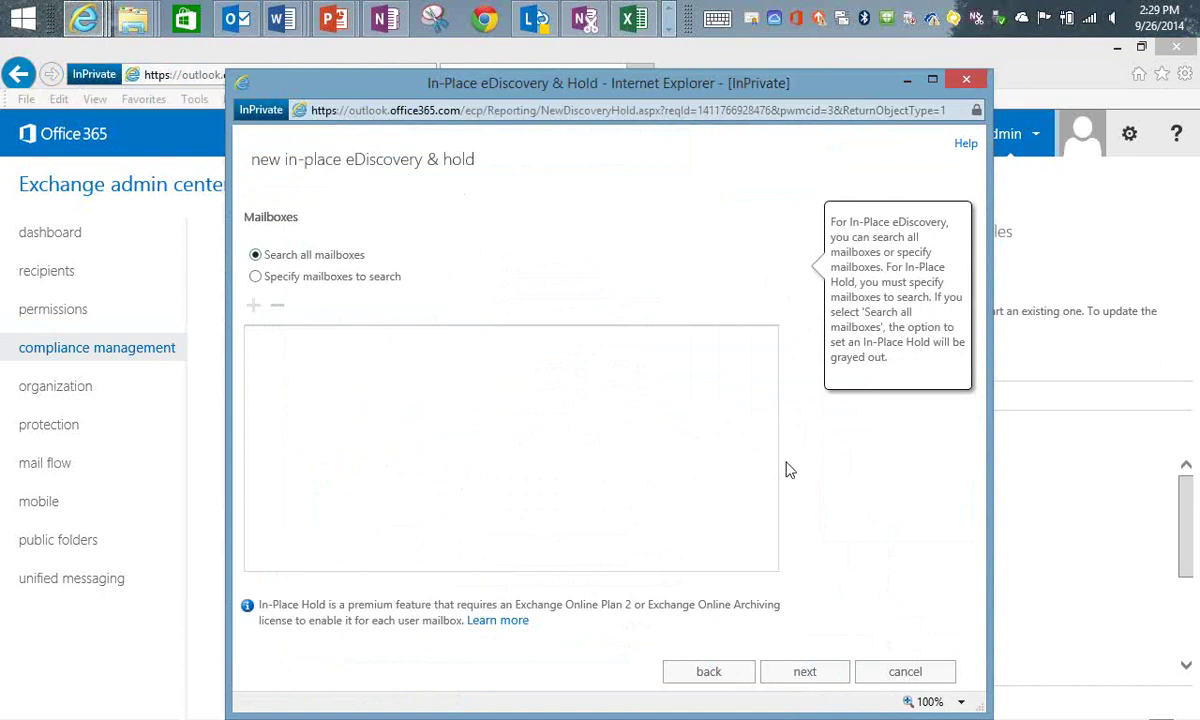
pyautogui.click(804, 670)
# Filter the search query based on criteria, enabling a start date and an end date with November as the end month.
pyautogui.click(313, 284)
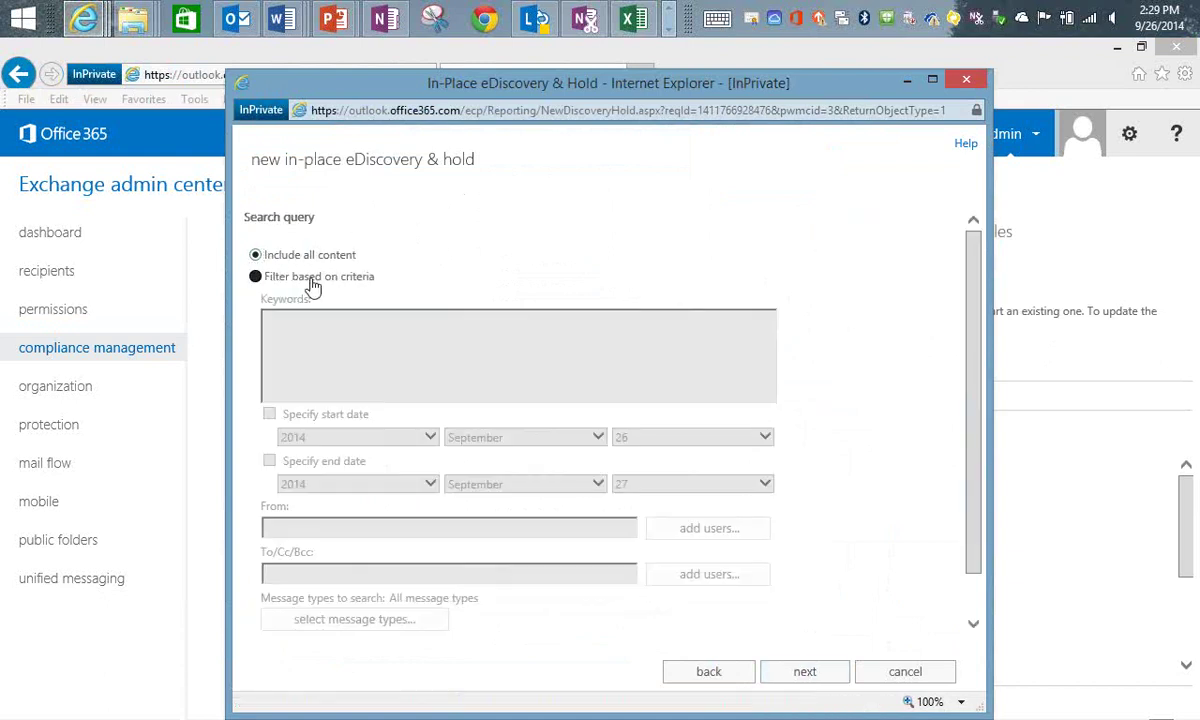
pyautogui.click(371, 353)
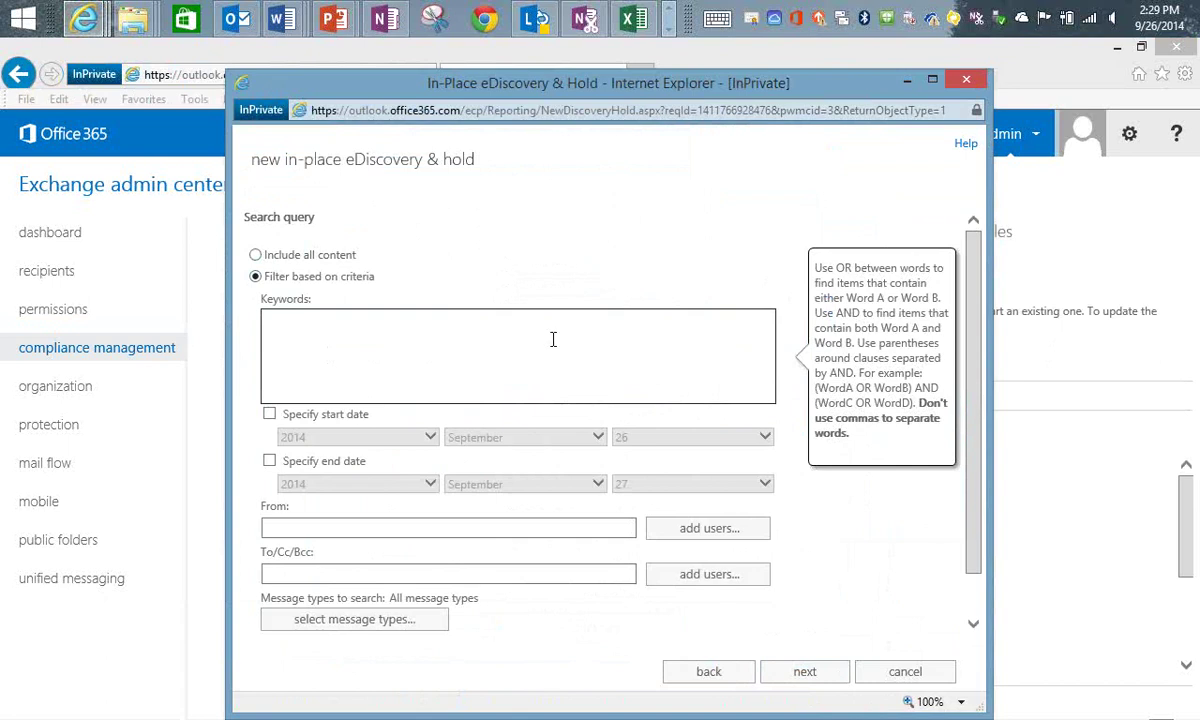
pyautogui.click(269, 414)
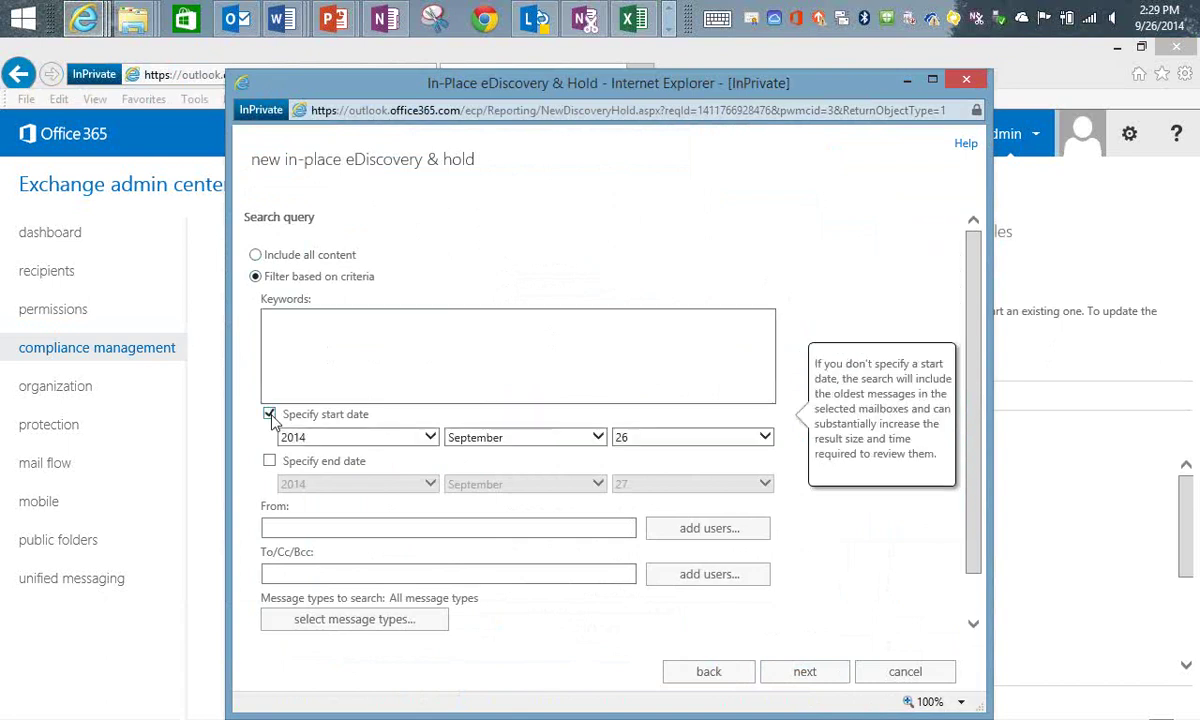
pyautogui.click(269, 461)
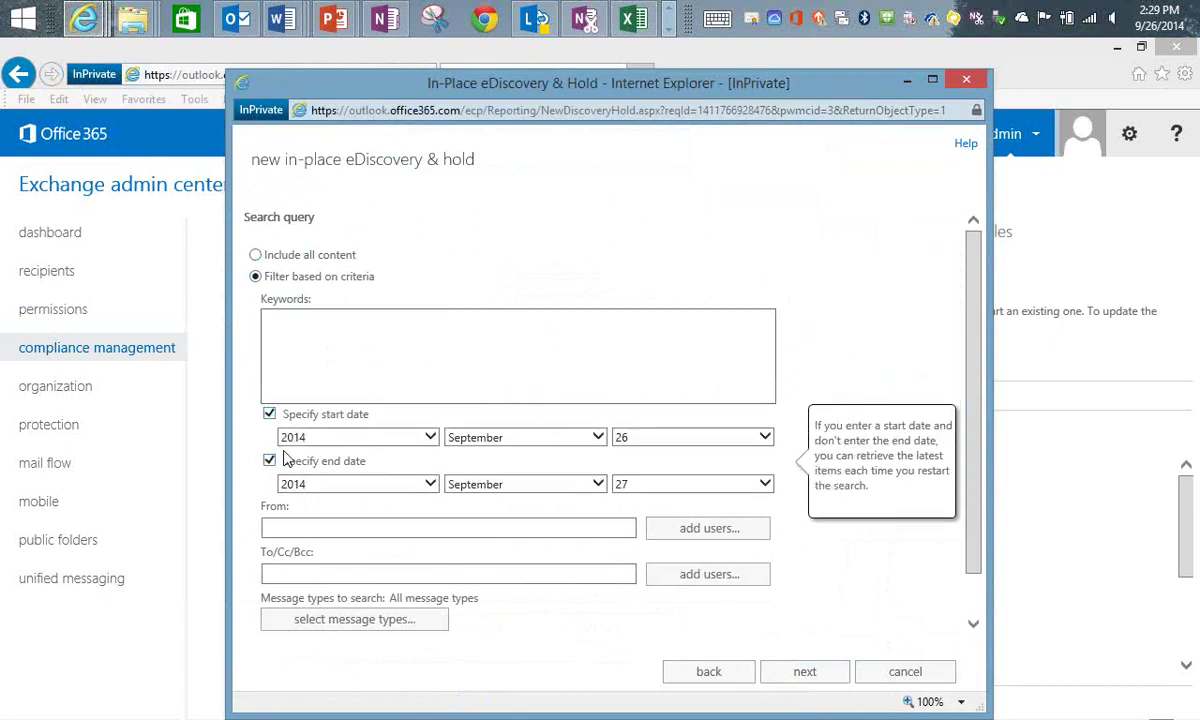
pyautogui.click(596, 483)
pyautogui.click(514, 512)
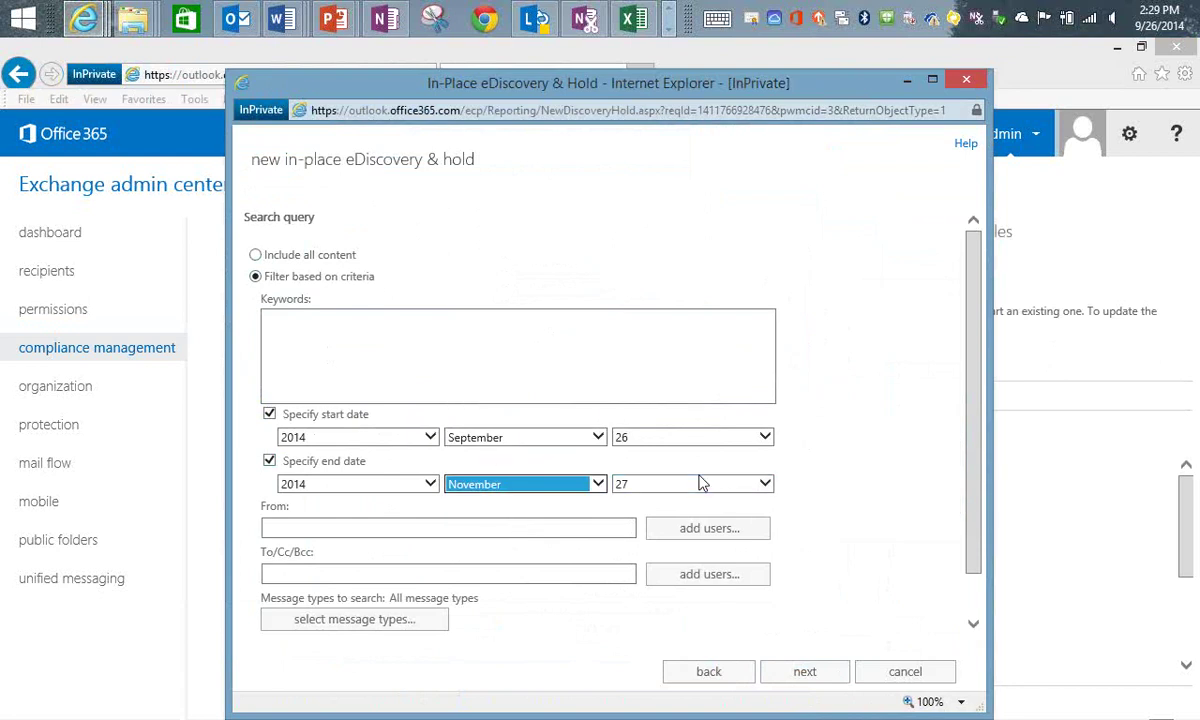
# Try selecting Meetings and Notes as the message types to search, cancel, and discard the new eDiscovery search.
pyautogui.click(378, 625)
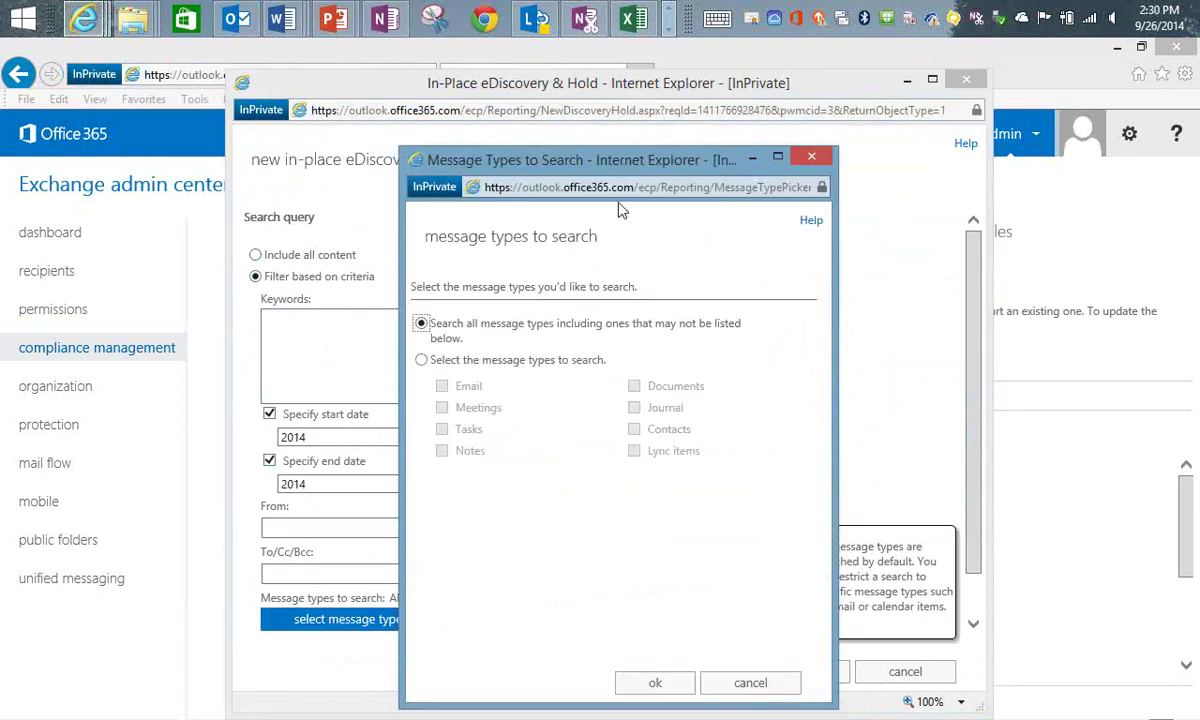
pyautogui.click(467, 360)
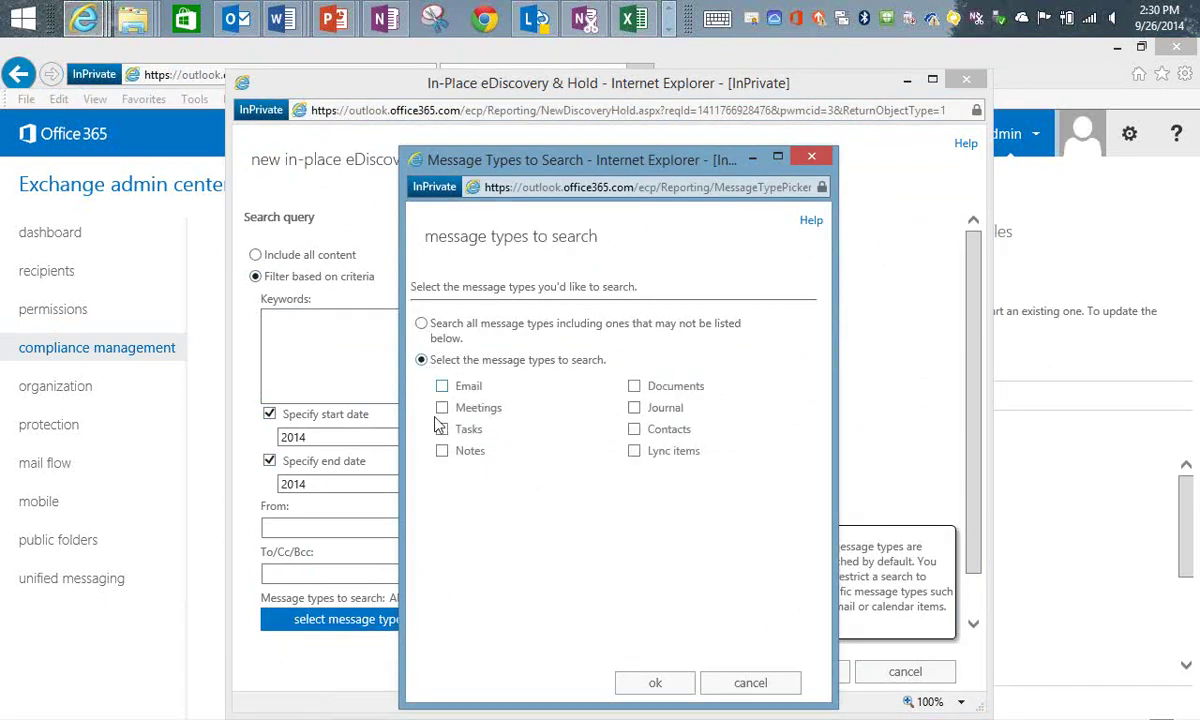
pyautogui.click(445, 414)
pyautogui.click(443, 455)
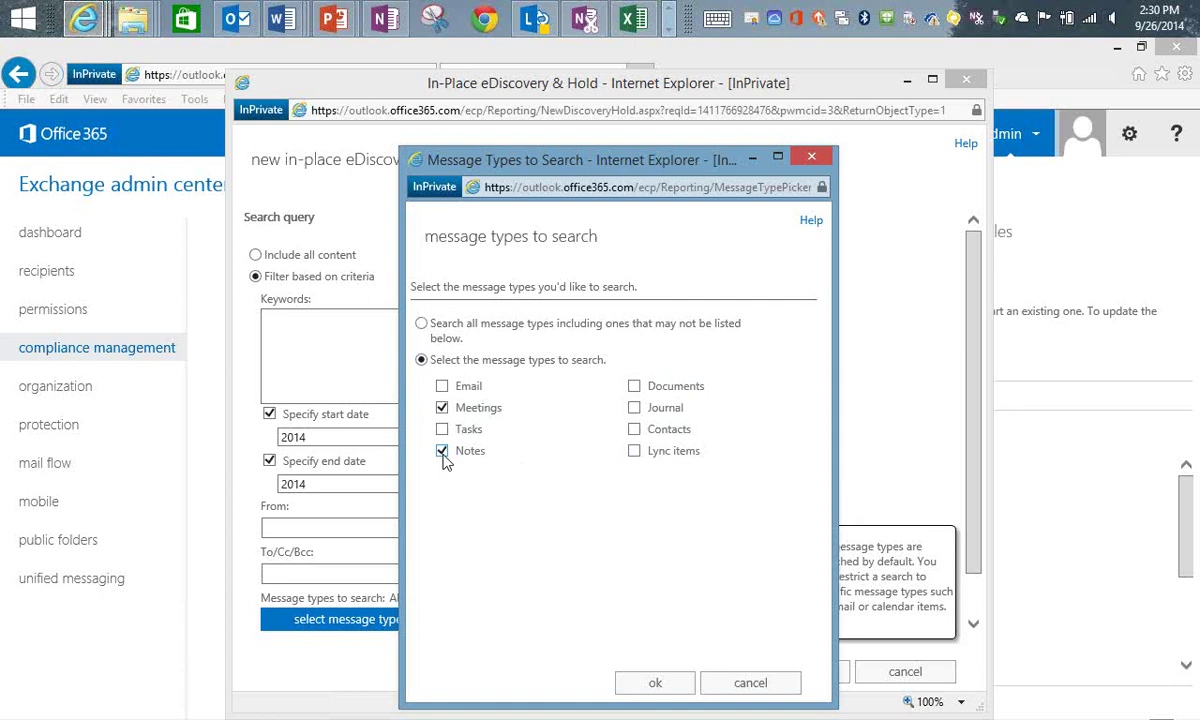
pyautogui.click(766, 680)
pyautogui.click(966, 79)
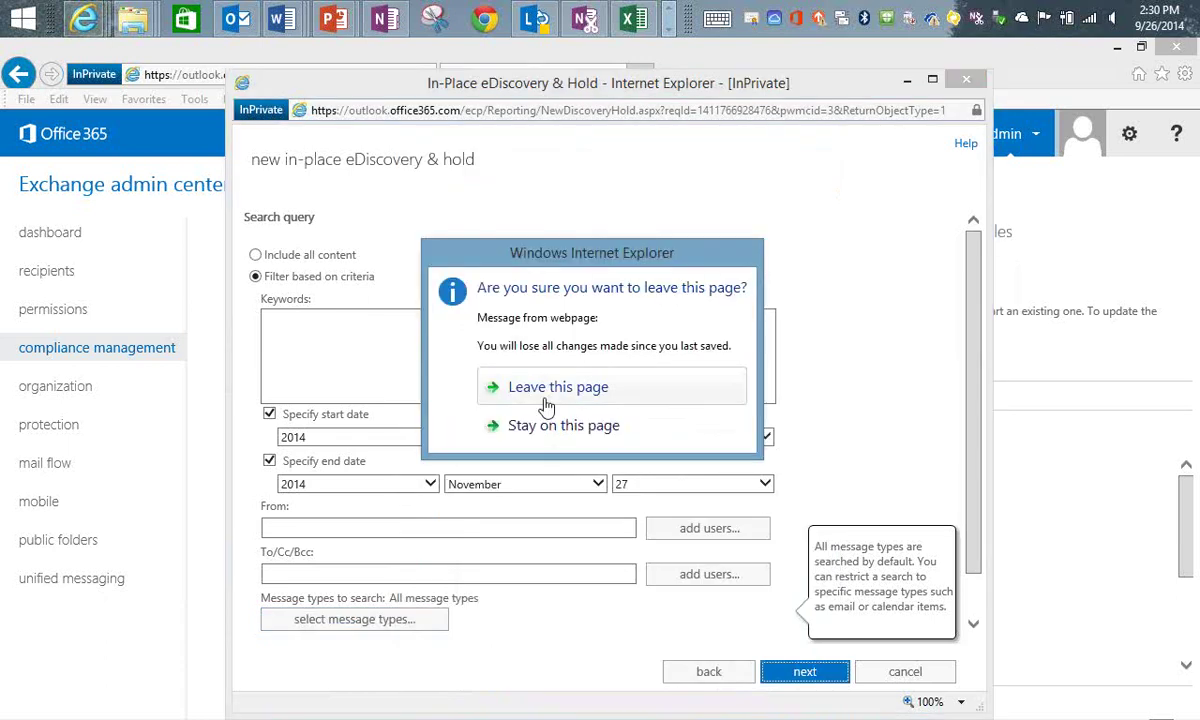
pyautogui.click(510, 386)
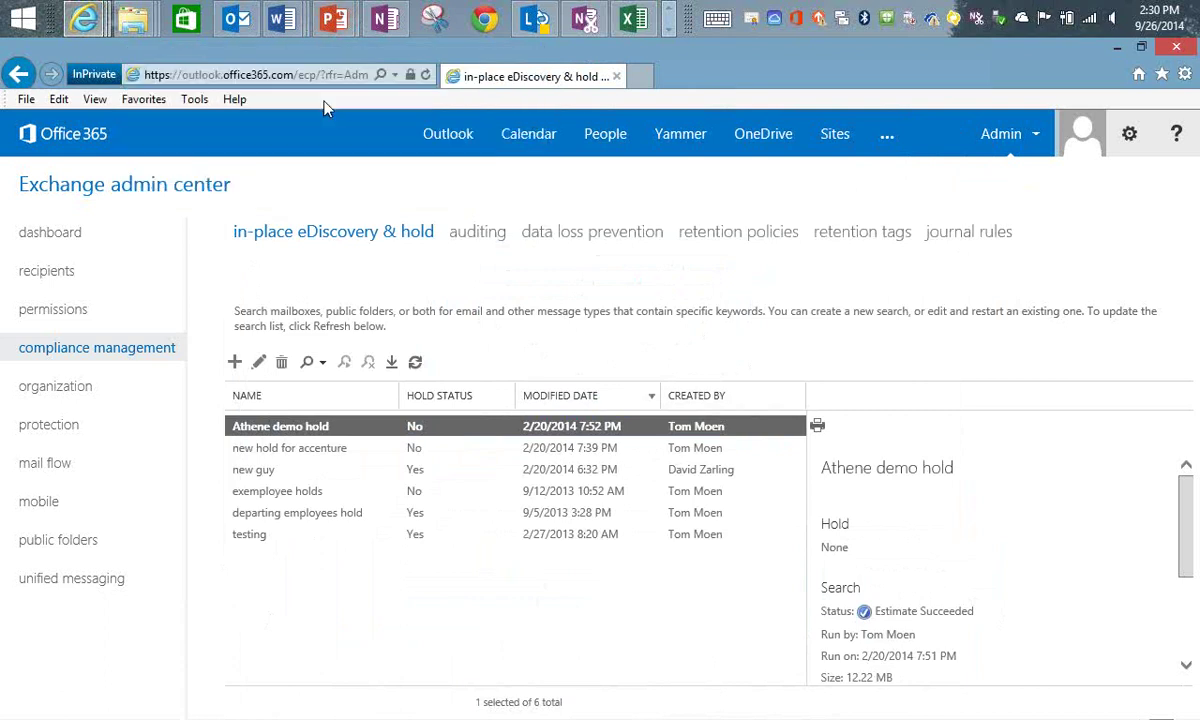
# Switch to File Explorer and open the Athene Discovery folder inside Demo Files on OneDrive – Microsoft.
pyautogui.moveTo(133, 25)
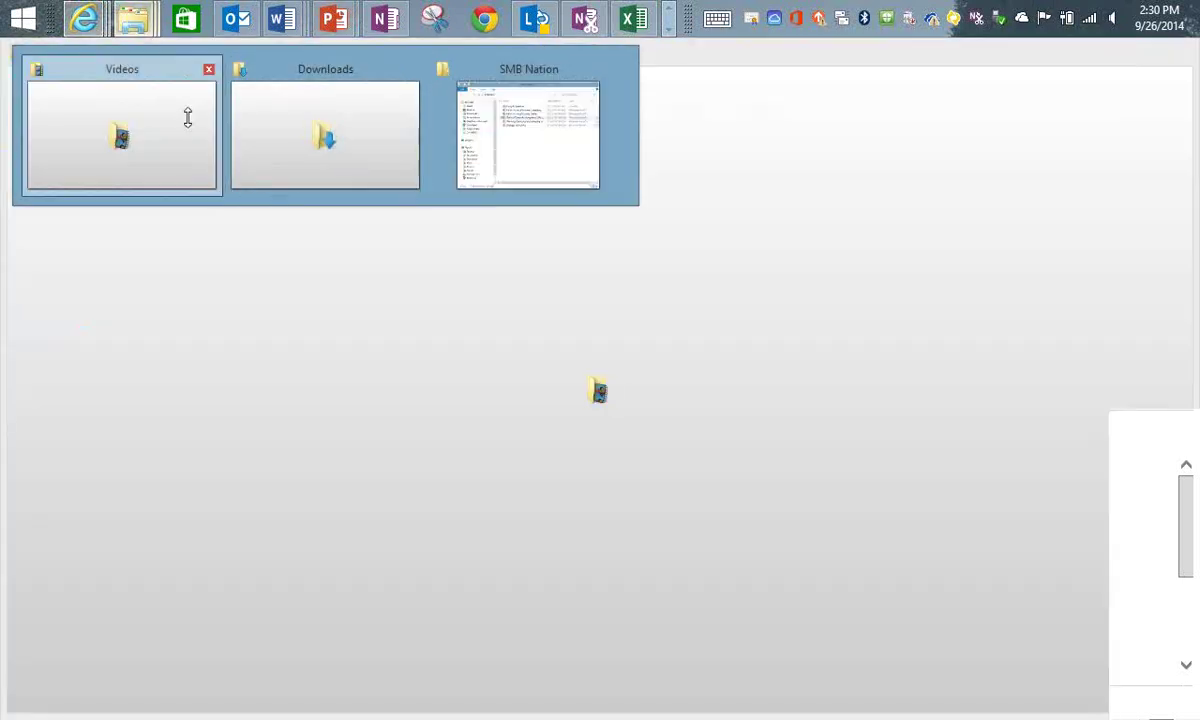
pyautogui.click(187, 116)
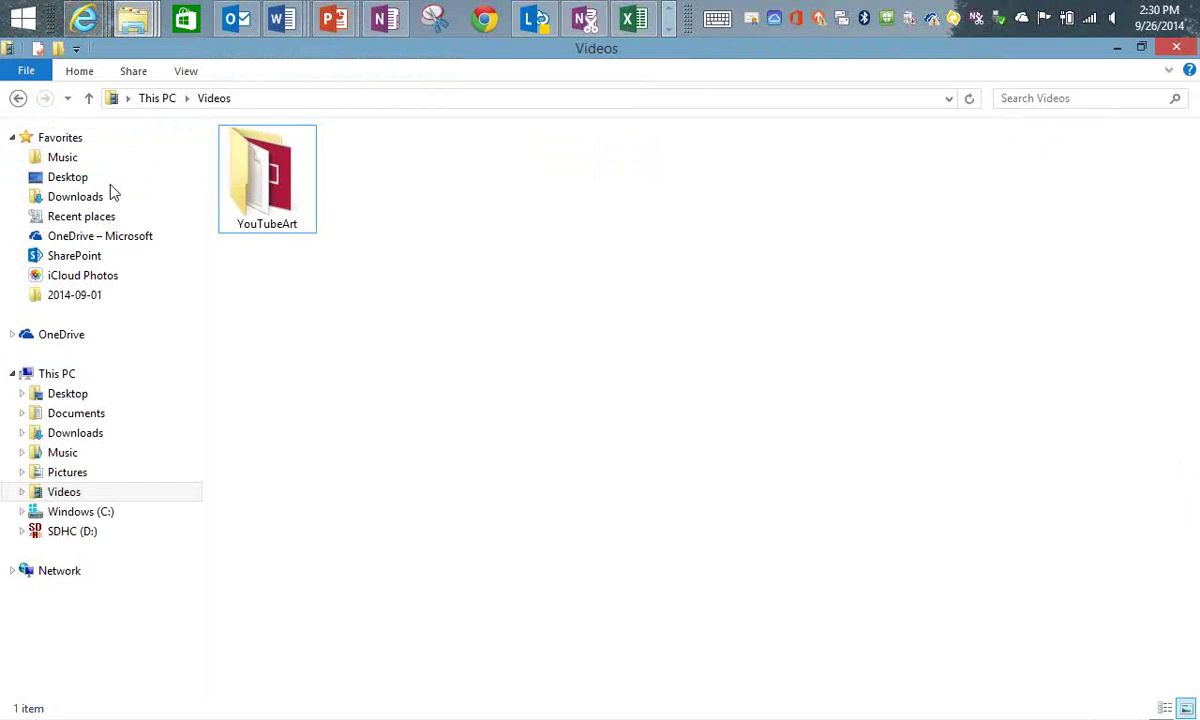
pyautogui.click(97, 236)
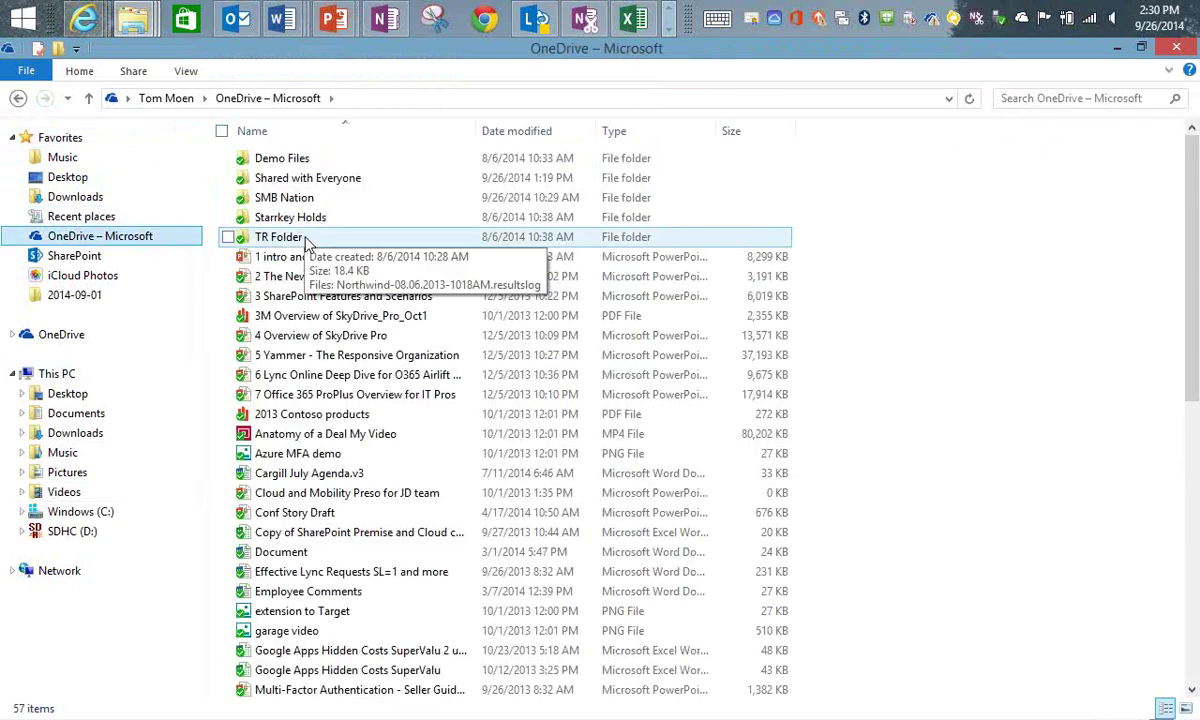
pyautogui.doubleClick(295, 163)
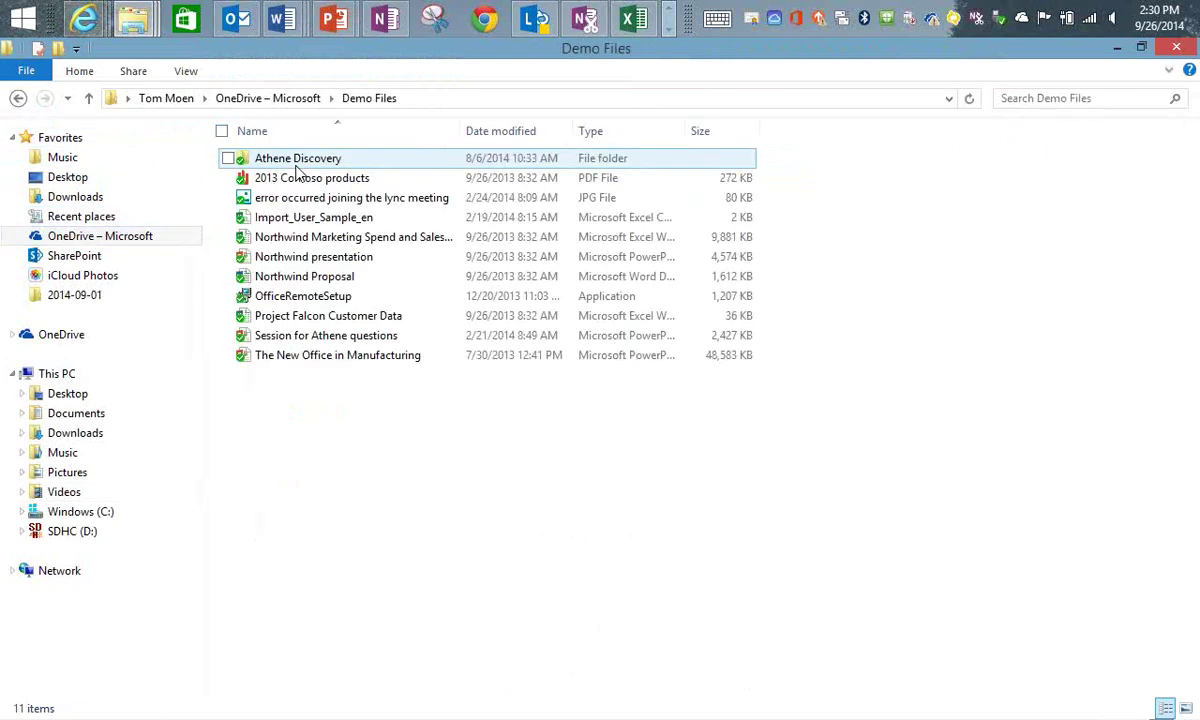
pyautogui.doubleClick(297, 165)
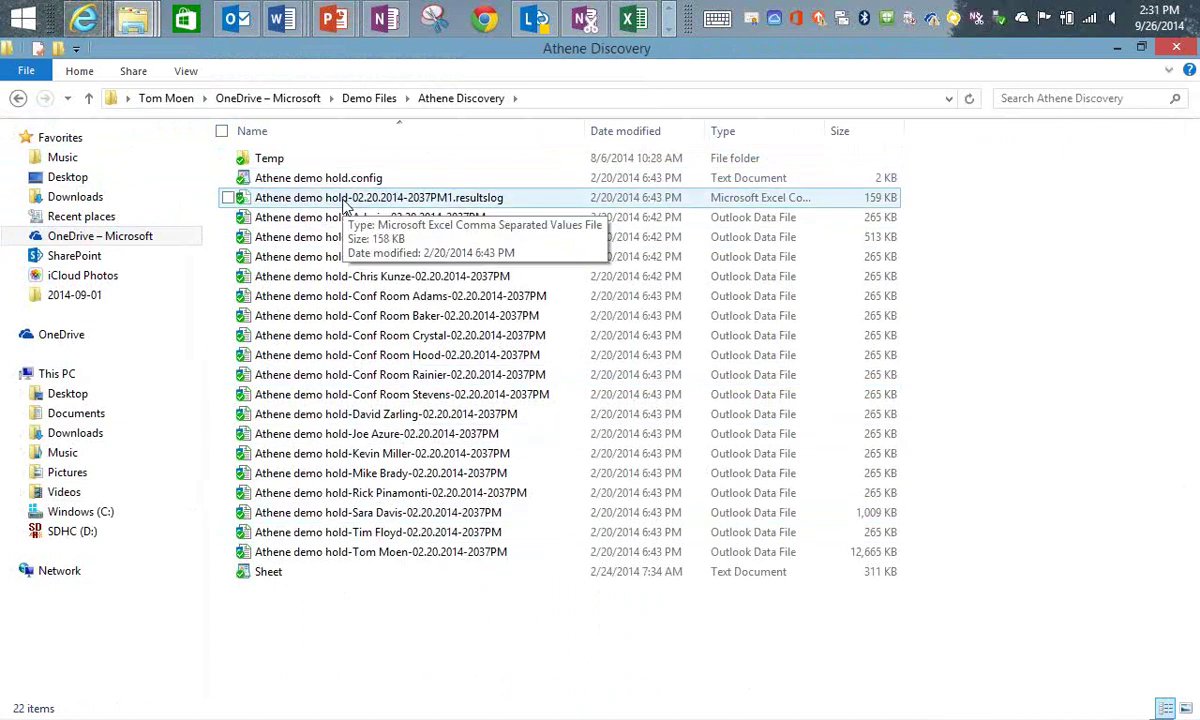
# View the "Athene demo hold-02.20.2014-2037PM1.resultslog" file in Excel and return to the Athene Discovery folder.
pyautogui.click(345, 204)
pyautogui.doubleClick(346, 204)
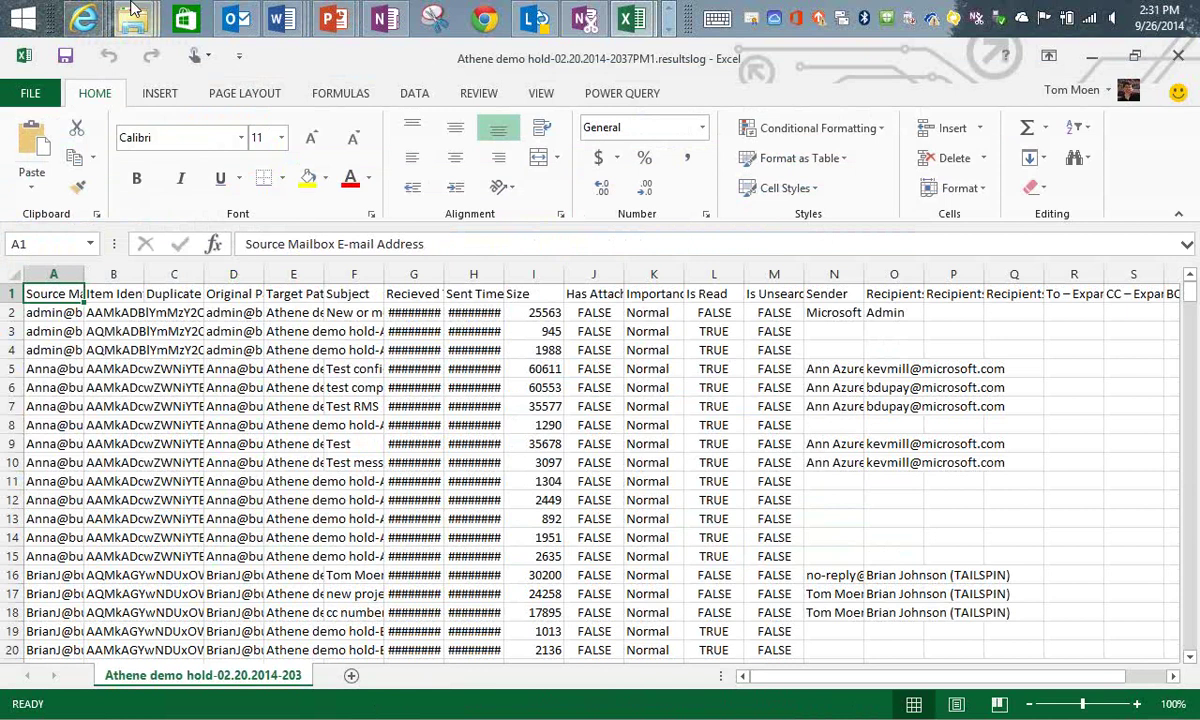
pyautogui.moveTo(131, 5)
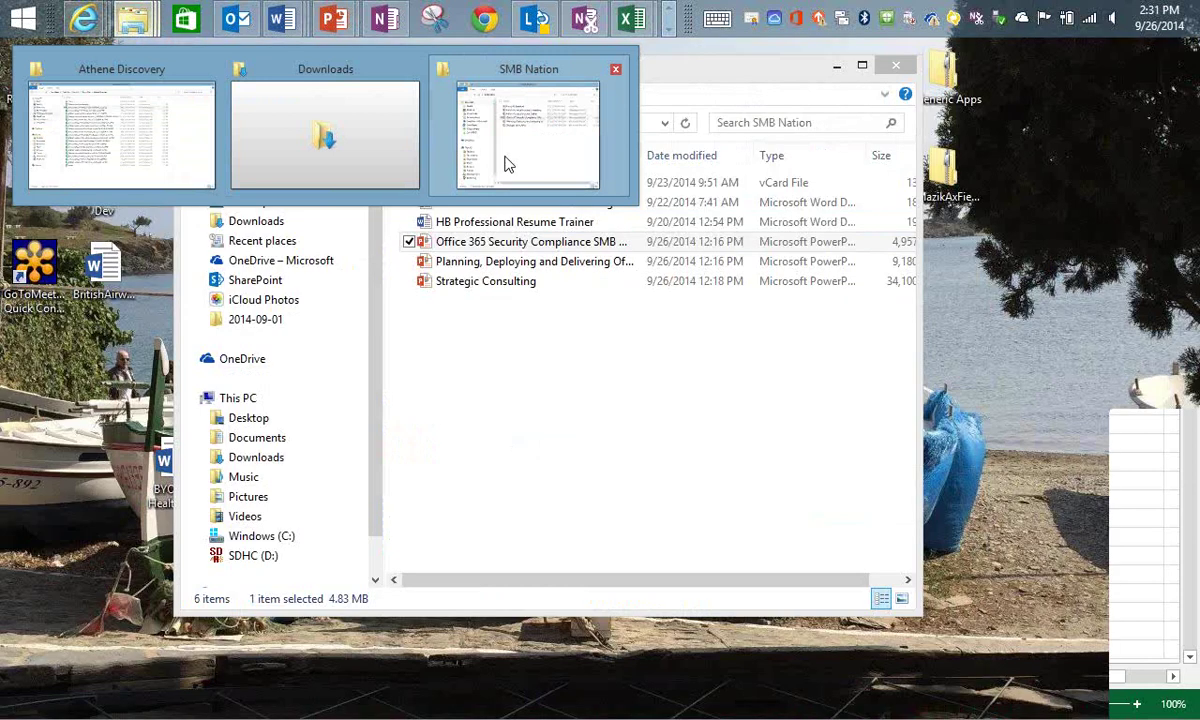
pyautogui.click(121, 130)
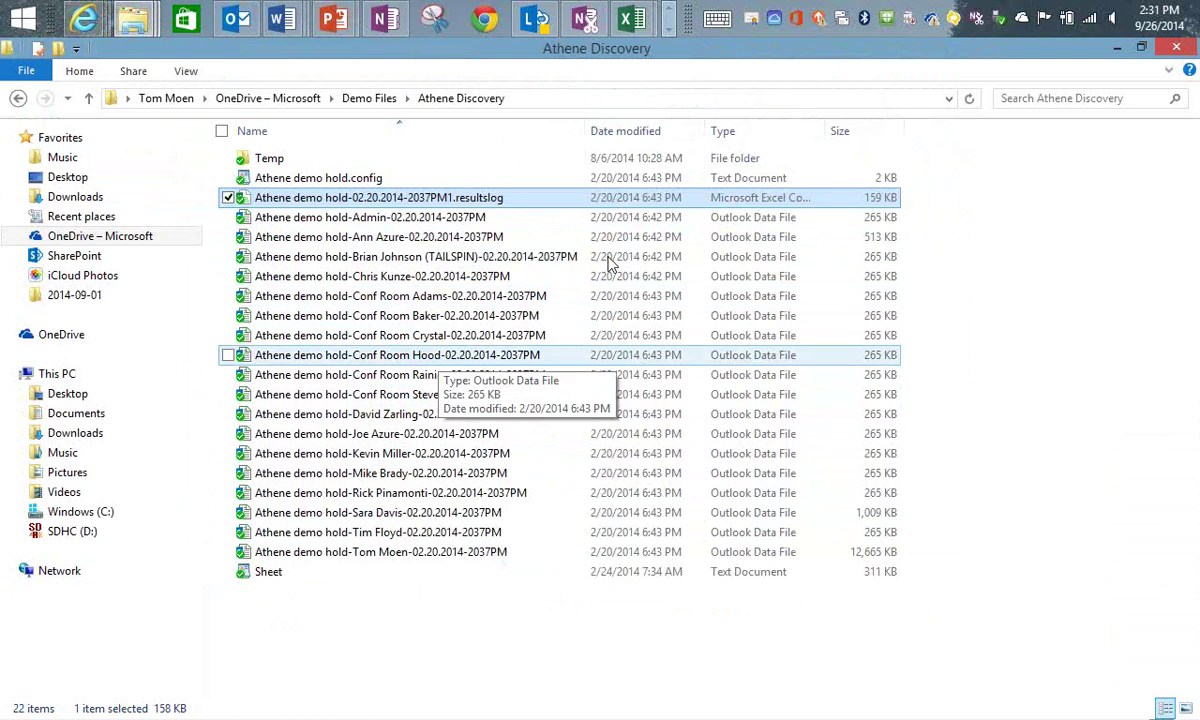
# Close the Athene Discovery folder and examine the results log rows in Excel, selecting the attachment flag in cell J122.
pyautogui.click(1174, 50)
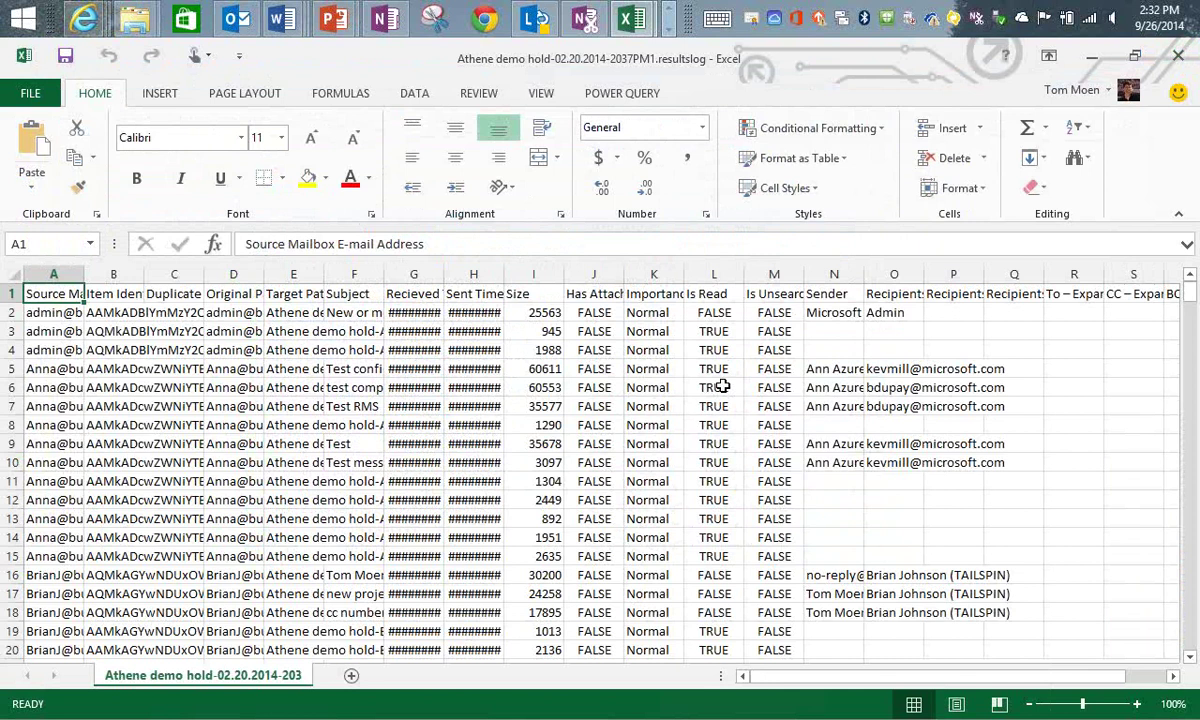
pyautogui.scroll(-15, 722, 385)
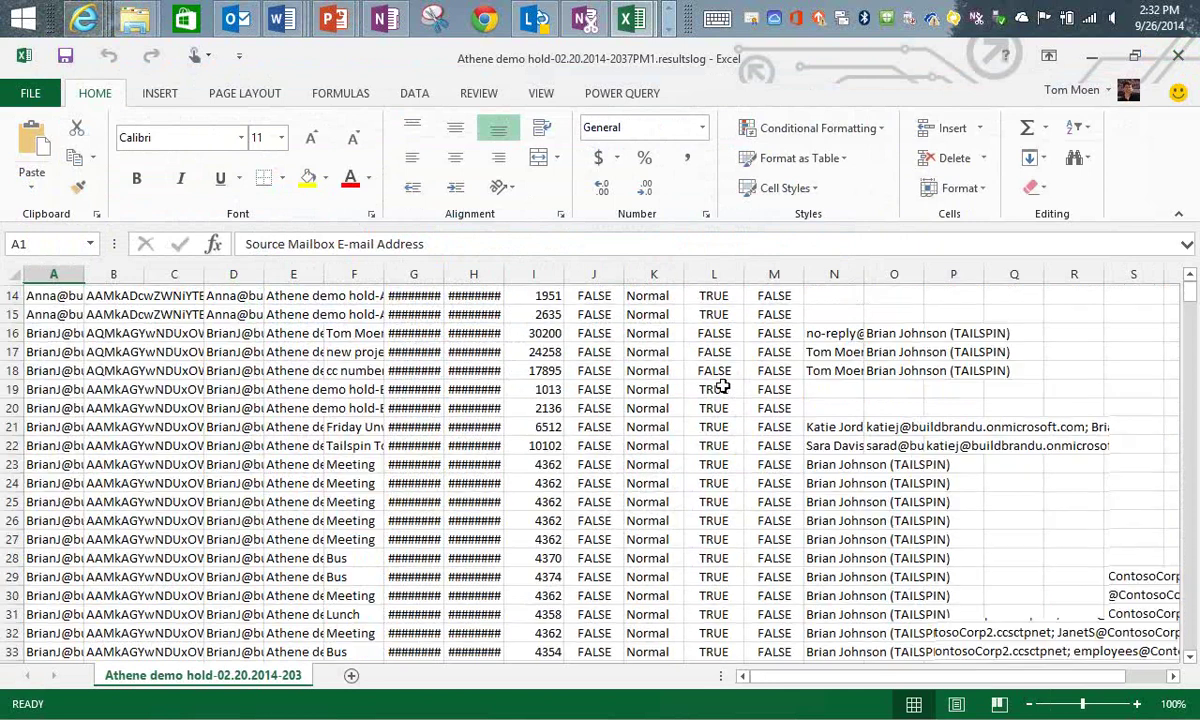
pyautogui.scroll(-5, 722, 385)
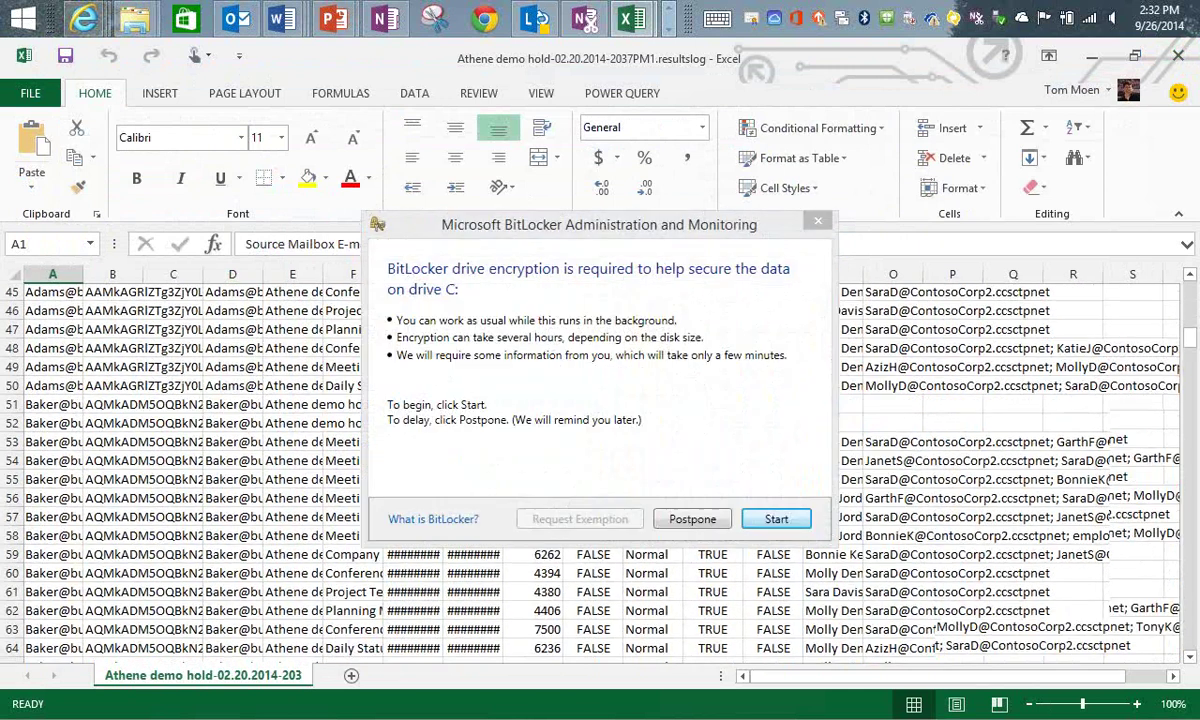
pyautogui.hscroll(2, 722, 385)
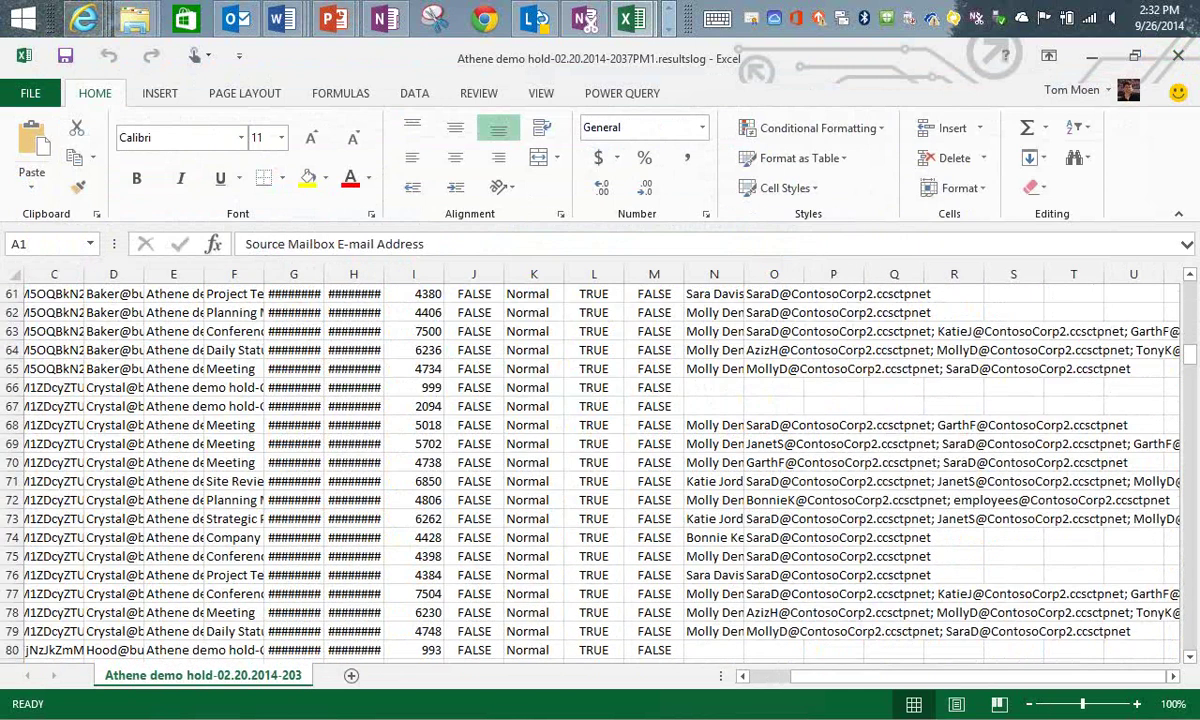
pyautogui.scroll(5, 561, 445)
pyautogui.hscroll(-2, 561, 445)
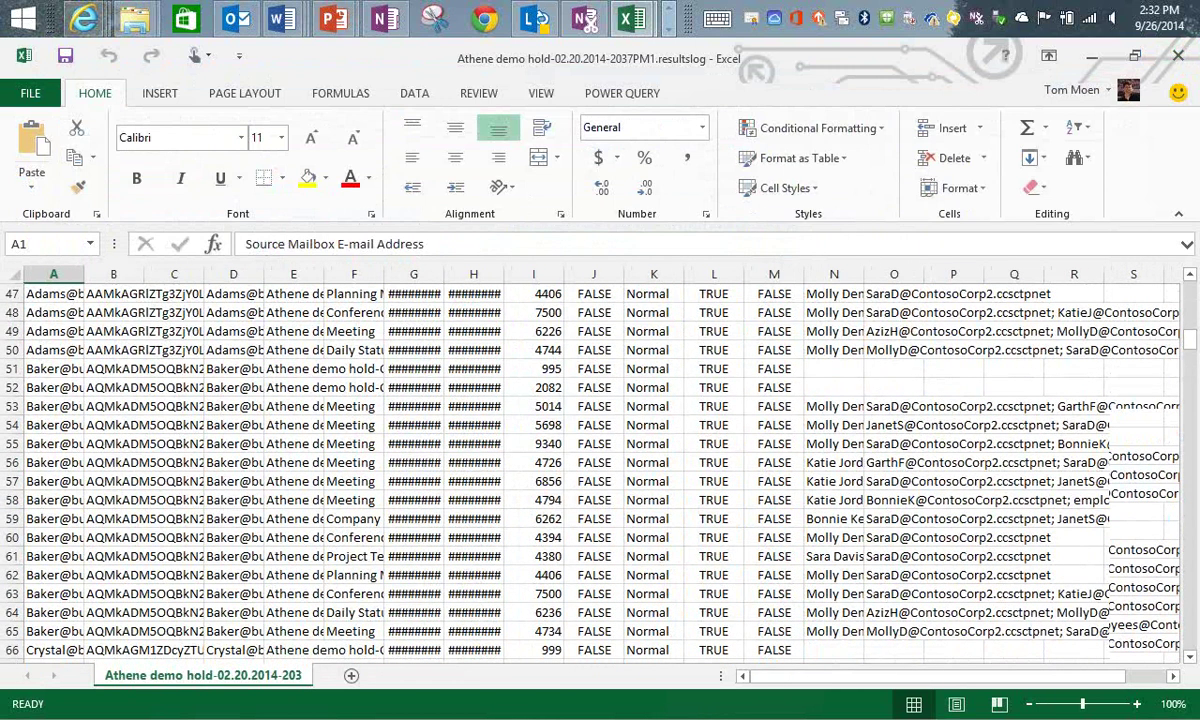
pyautogui.scroll(-20, 561, 445)
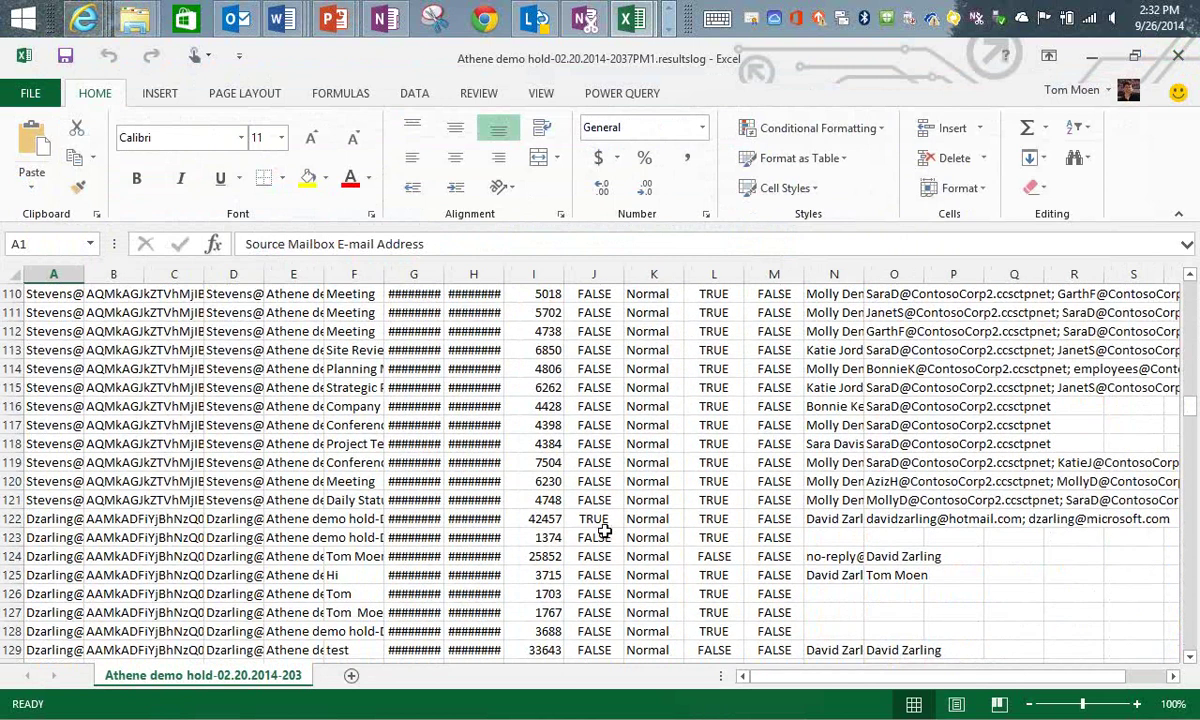
pyautogui.click(600, 522)
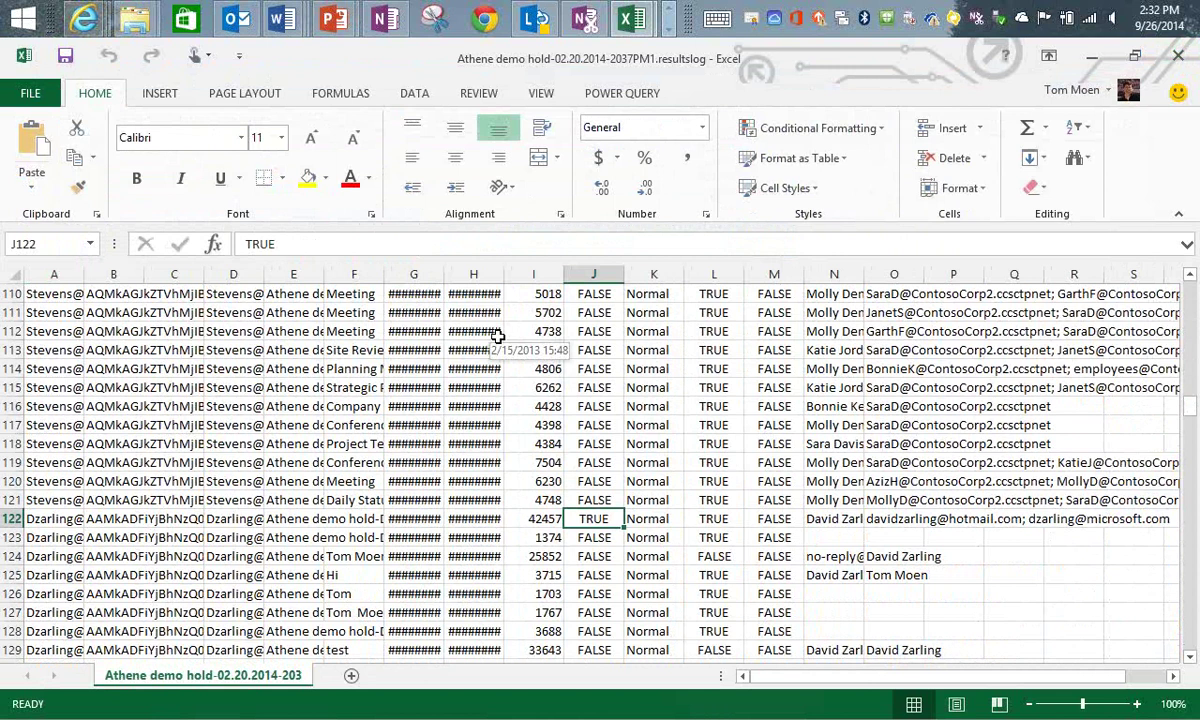
# Close the results log without saving changes and switch to the Office 365 Security Compliance presentation in PowerPoint.
pyautogui.click(1178, 57)
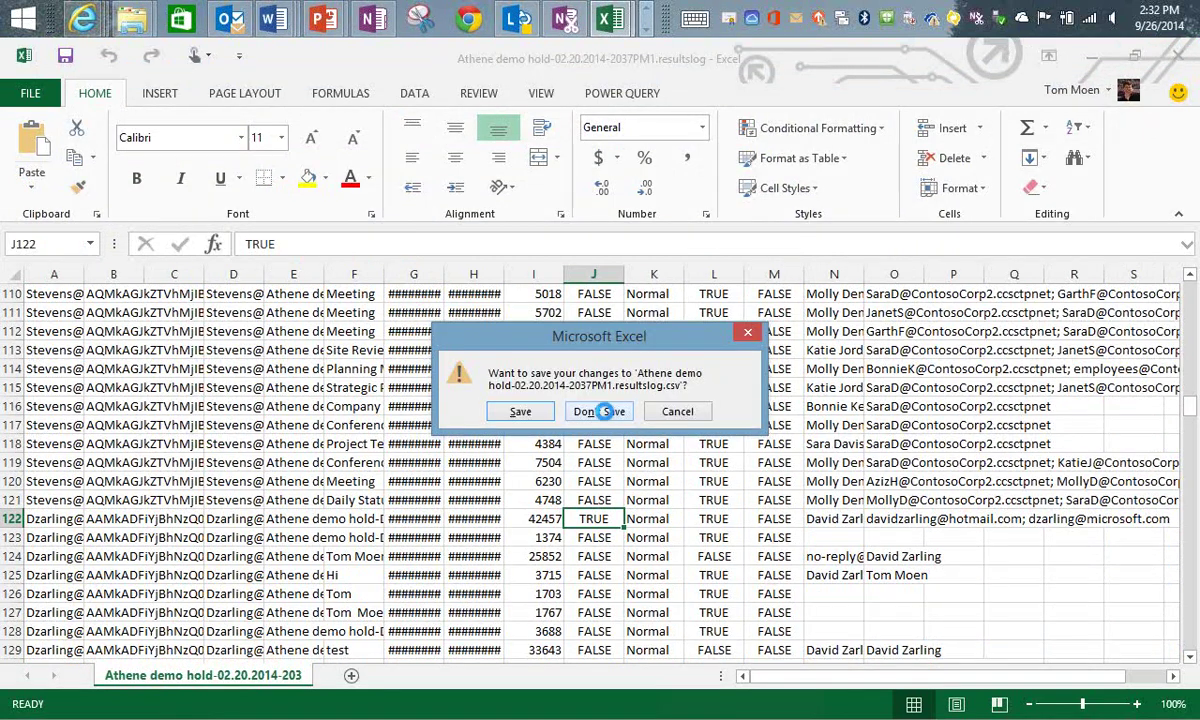
pyautogui.click(604, 411)
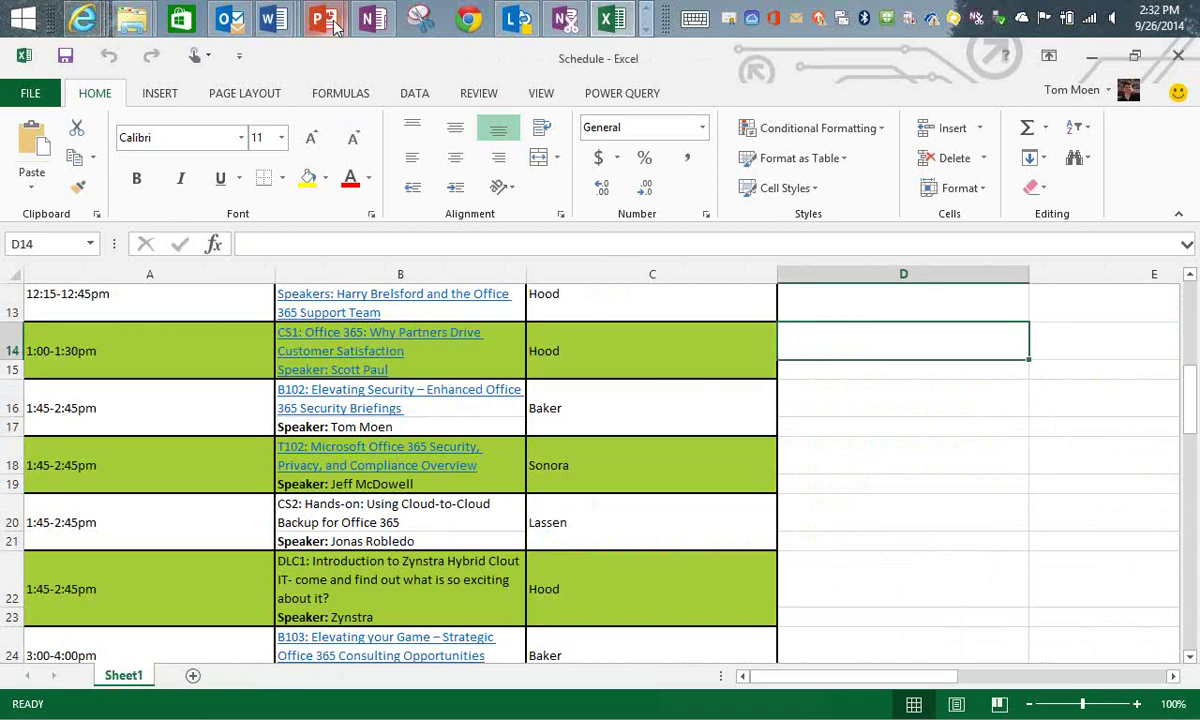
pyautogui.moveTo(335, 27)
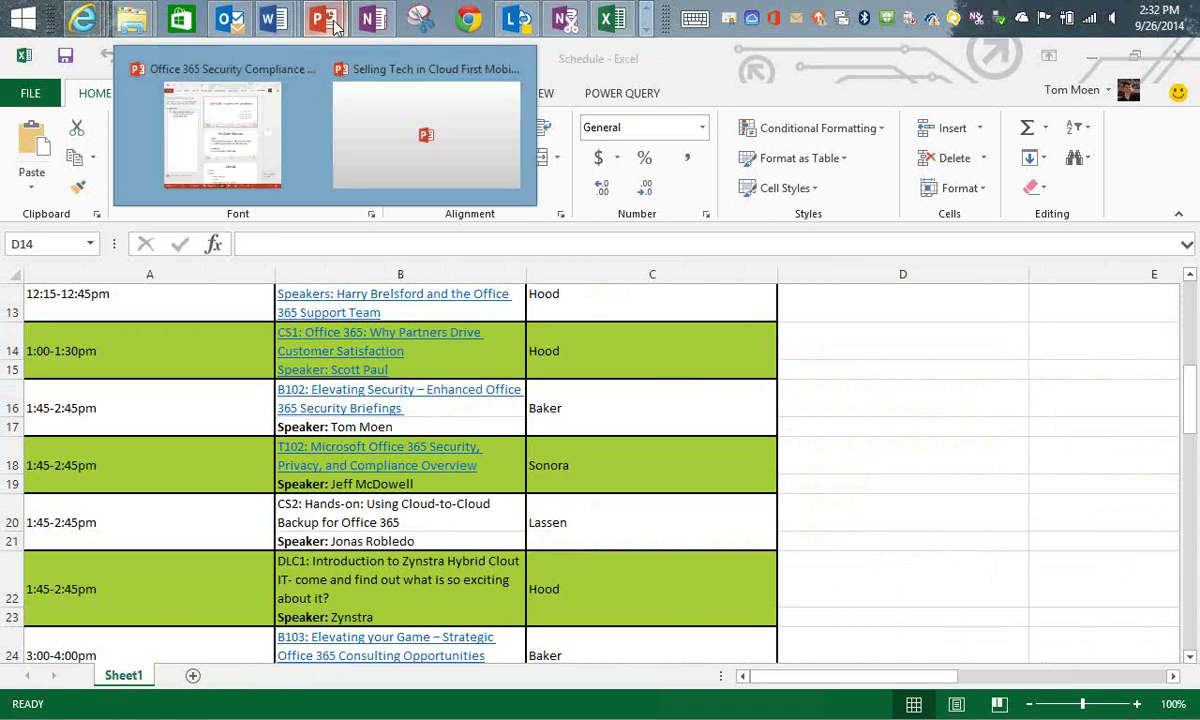
pyautogui.click(285, 132)
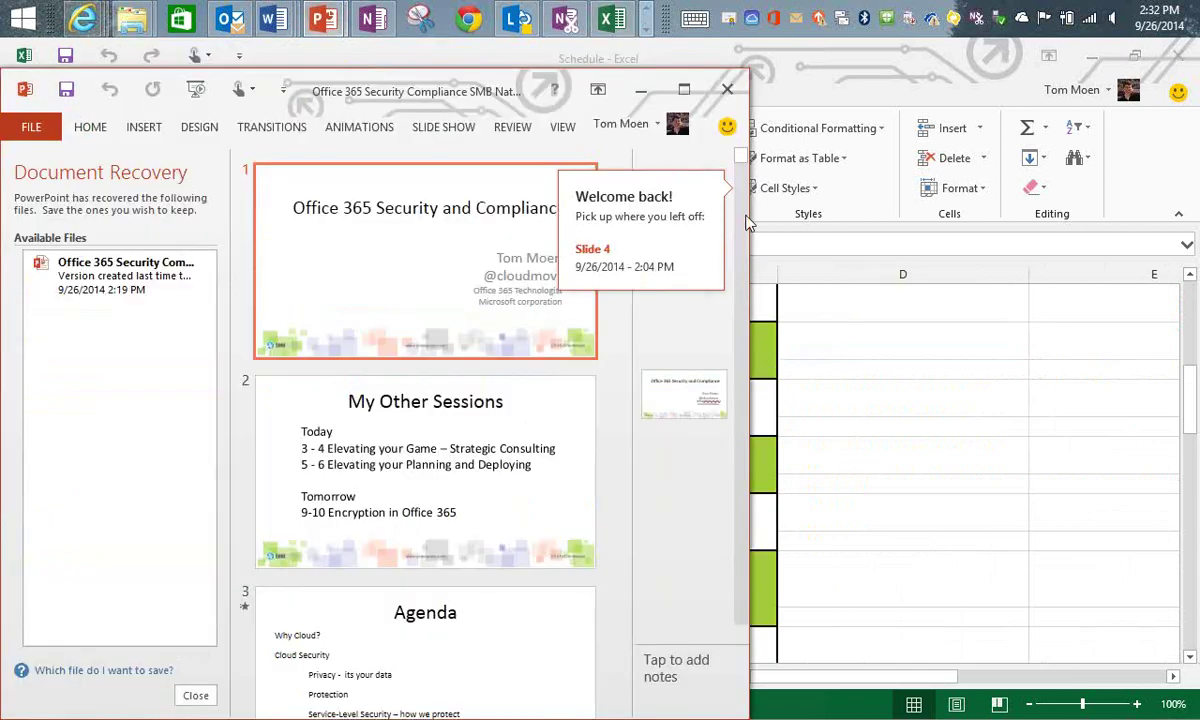
# Find and select slide 21, "Customer data isolation", in the slide thumbnails.
pyautogui.scroll(-15, 365, 450)
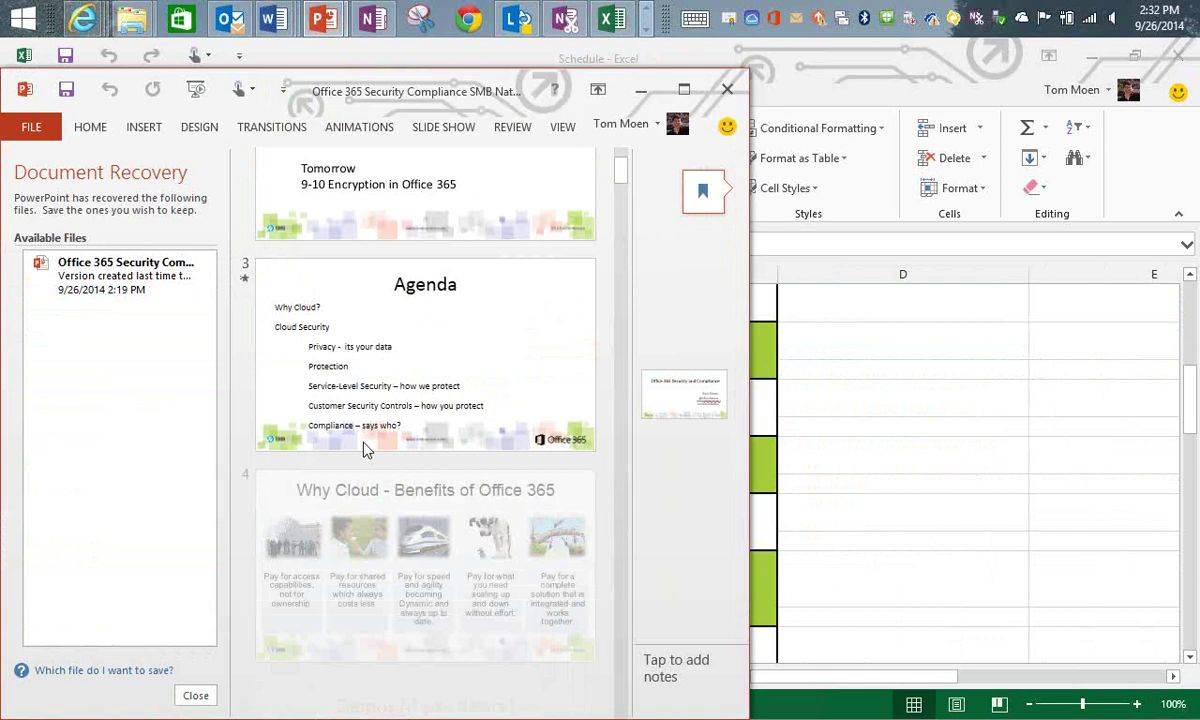
pyautogui.scroll(-10, 365, 450)
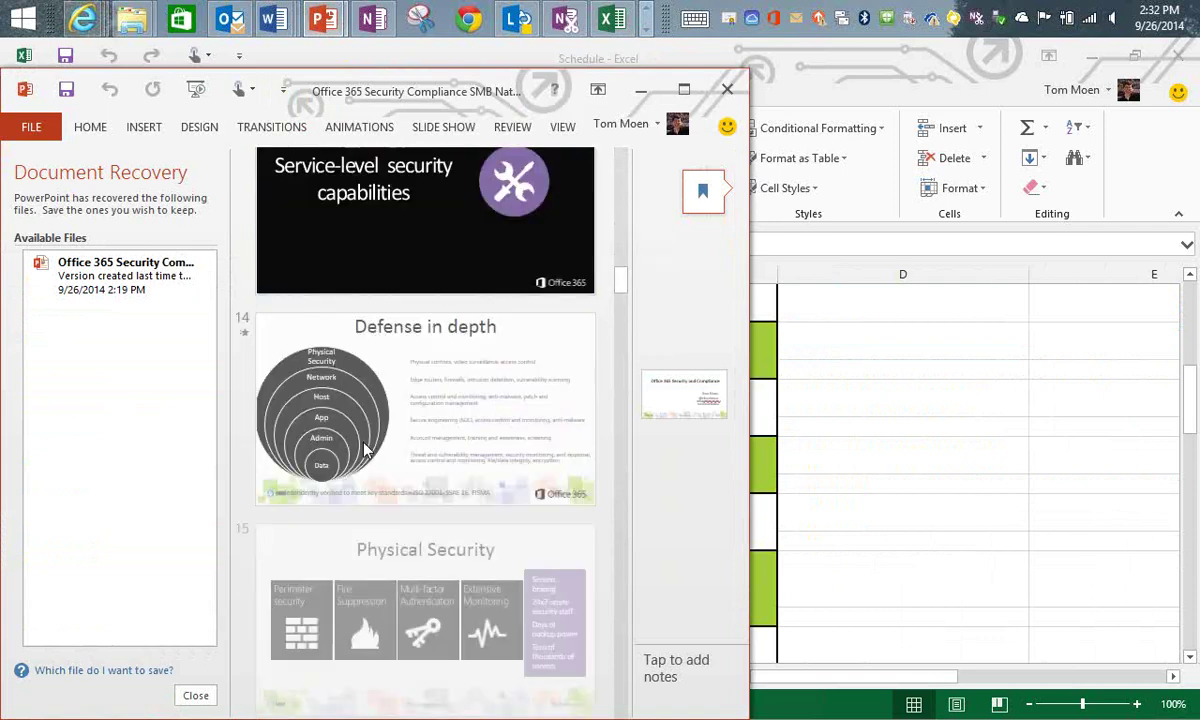
pyautogui.scroll(-3, 365, 450)
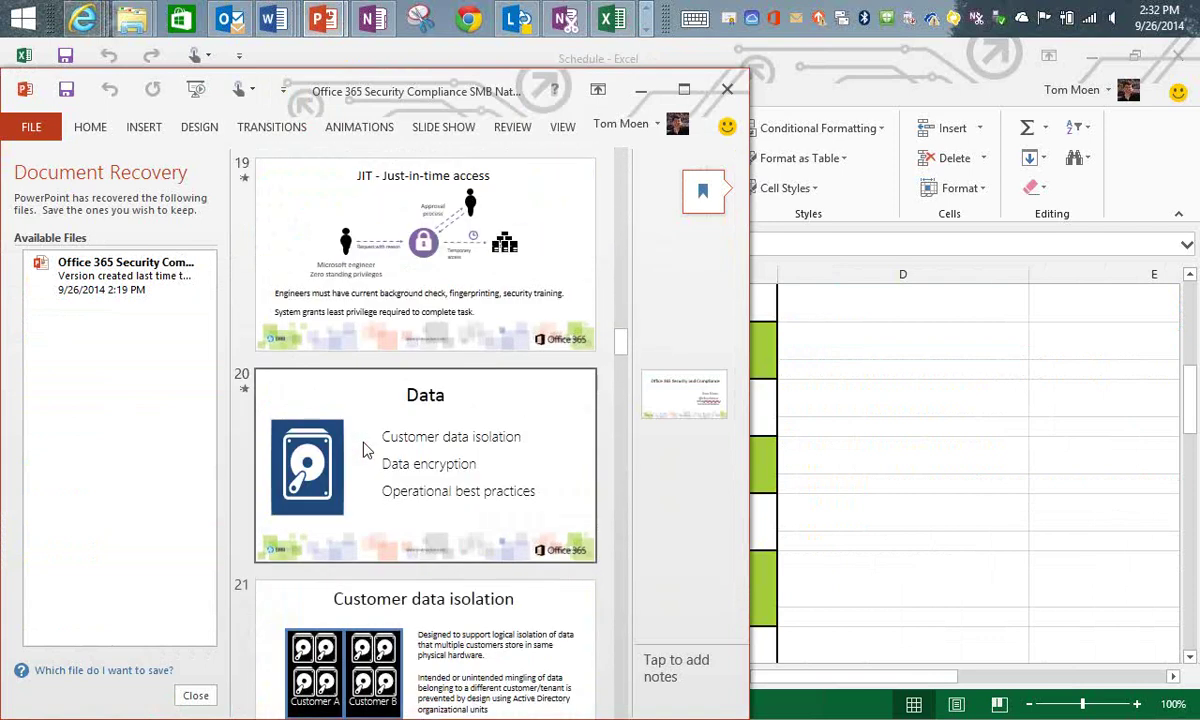
pyautogui.click(390, 515)
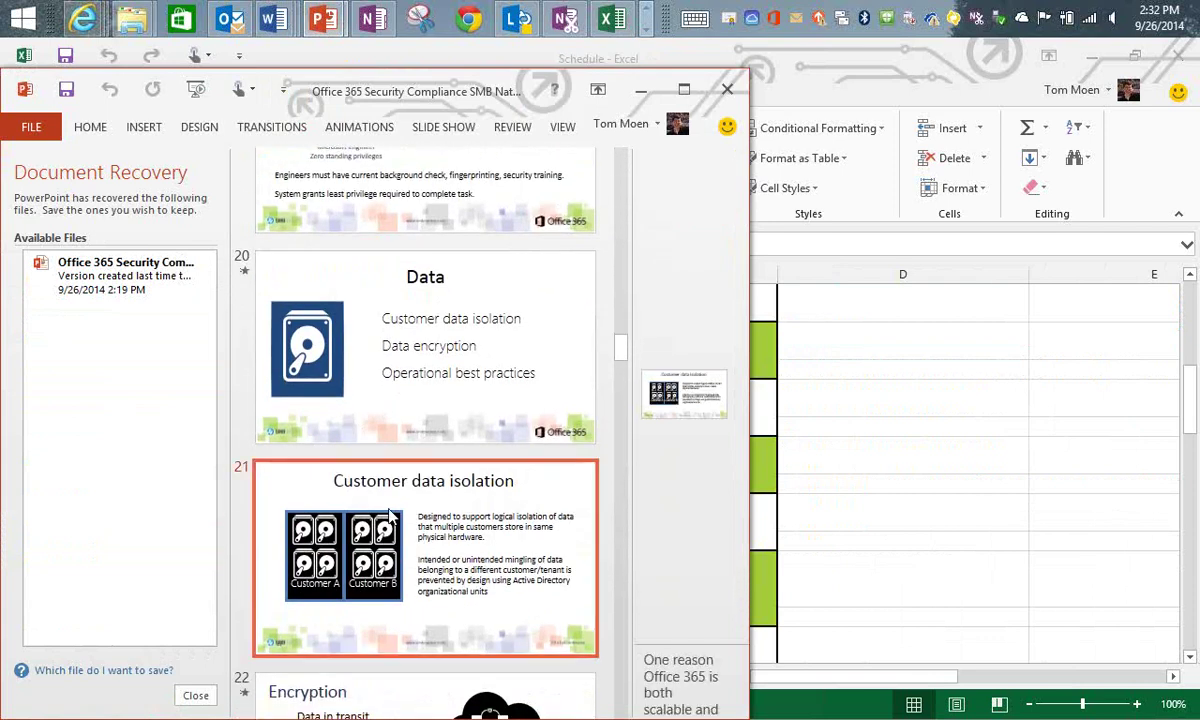